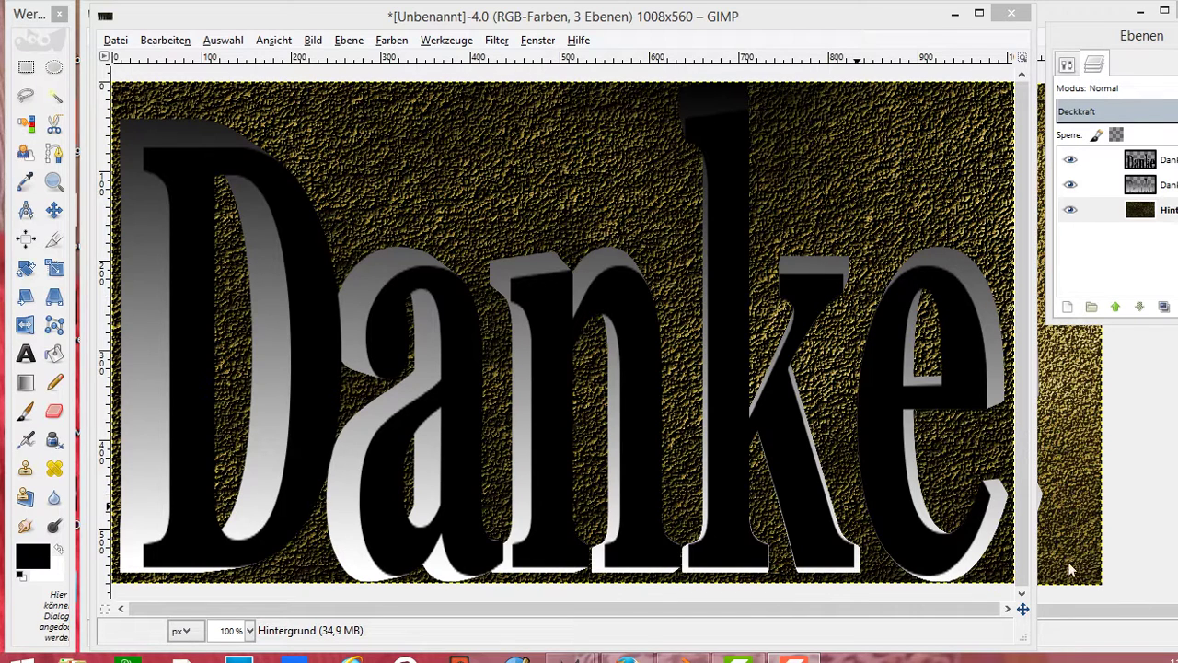
Open the Datei menu of the finished Danke image.
left_click(118, 40)
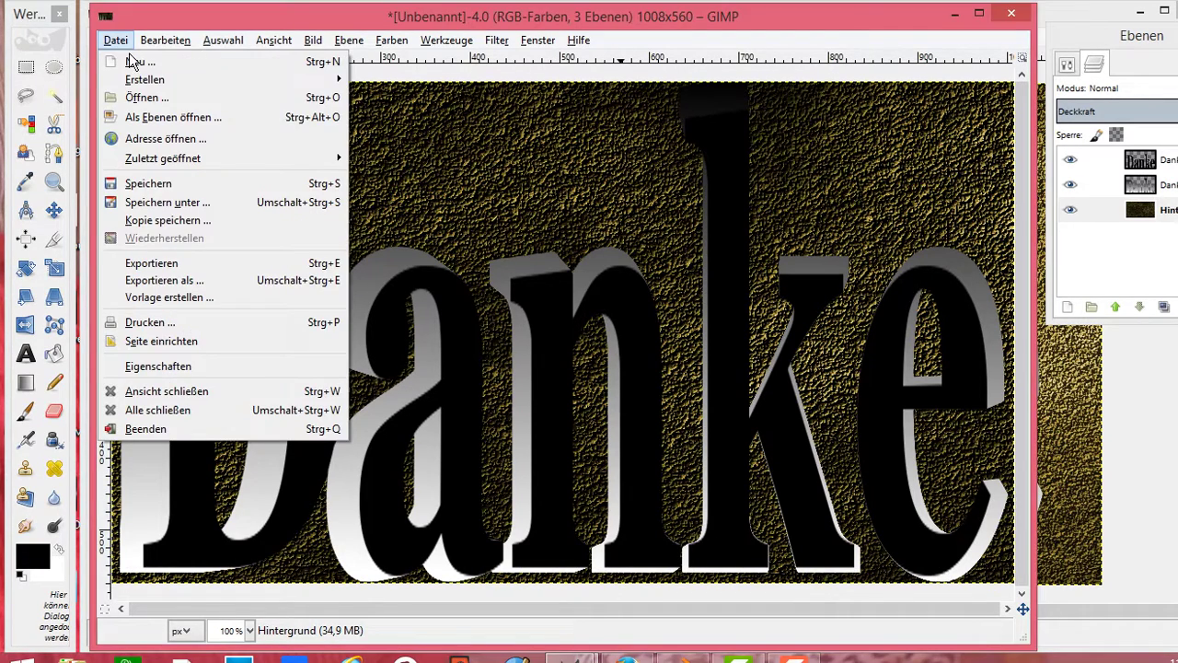
Create a new blank 1008×560 image with Datei > Neu.
left_click(131, 60)
left_click(372, 257)
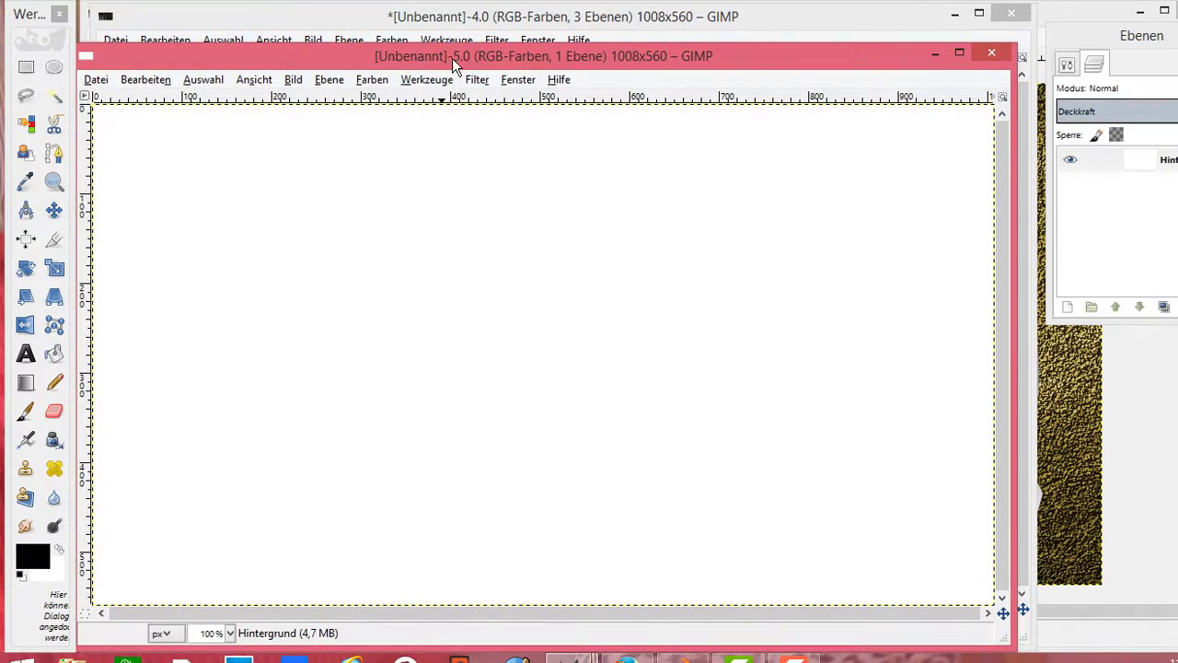
left_click_drag(453, 58, 464, 29)
Type 'Danke' in black Georgia Bold, size 287, in a text box spanning the canvas.
left_click(25, 355)
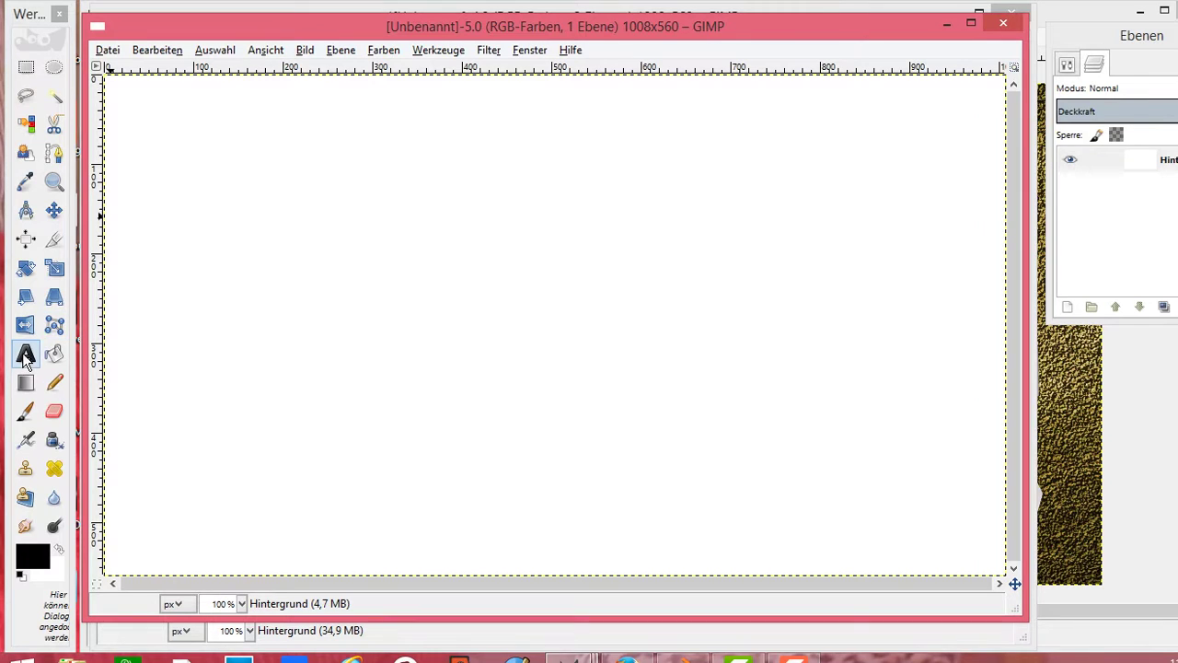
double_click(26, 356)
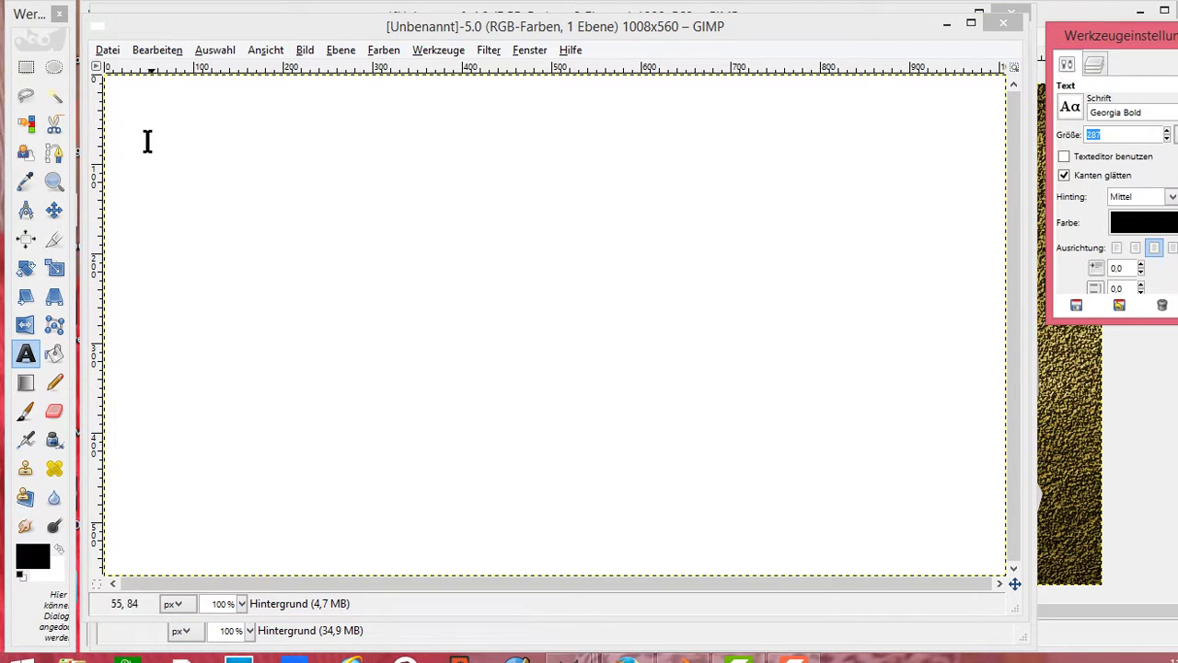
left_click_drag(108, 85, 997, 571)
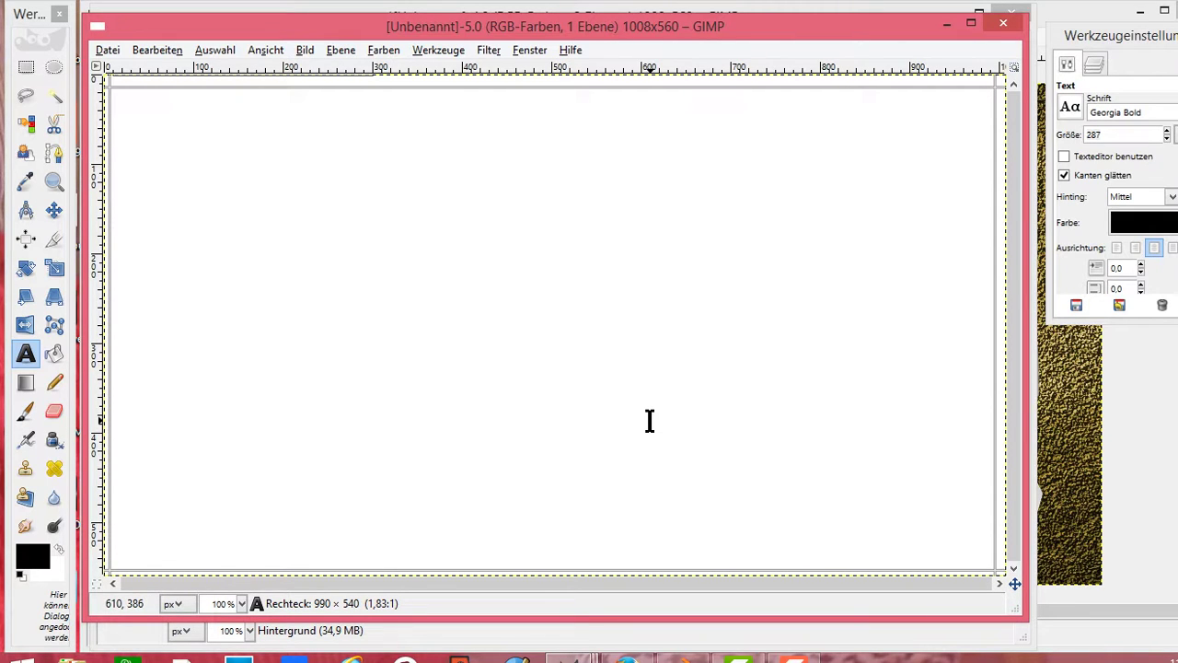
type("D")
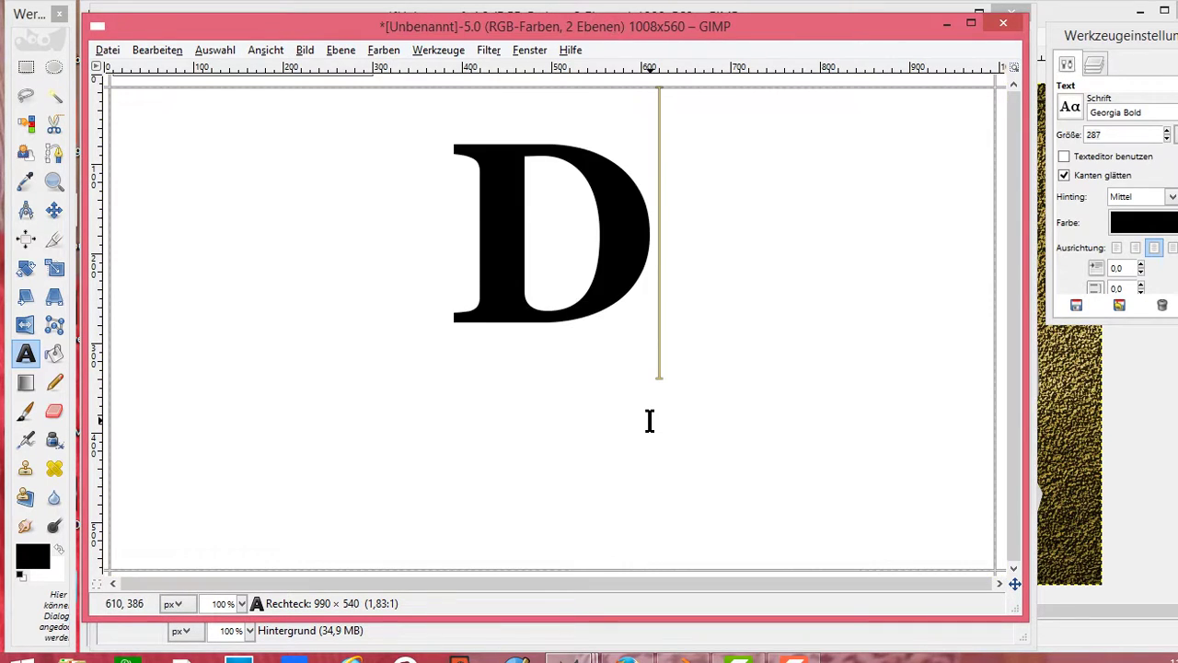
type("anke")
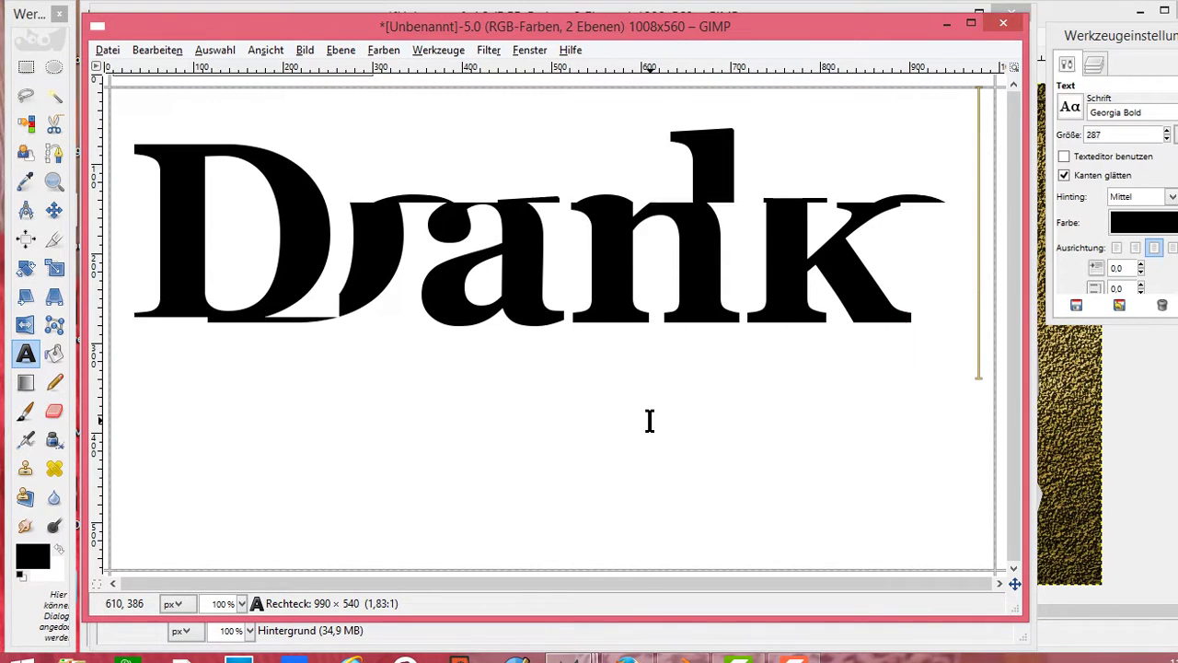
Move the Danke text lower and scale the layer taller to 996×1156 px.
left_click(54, 212)
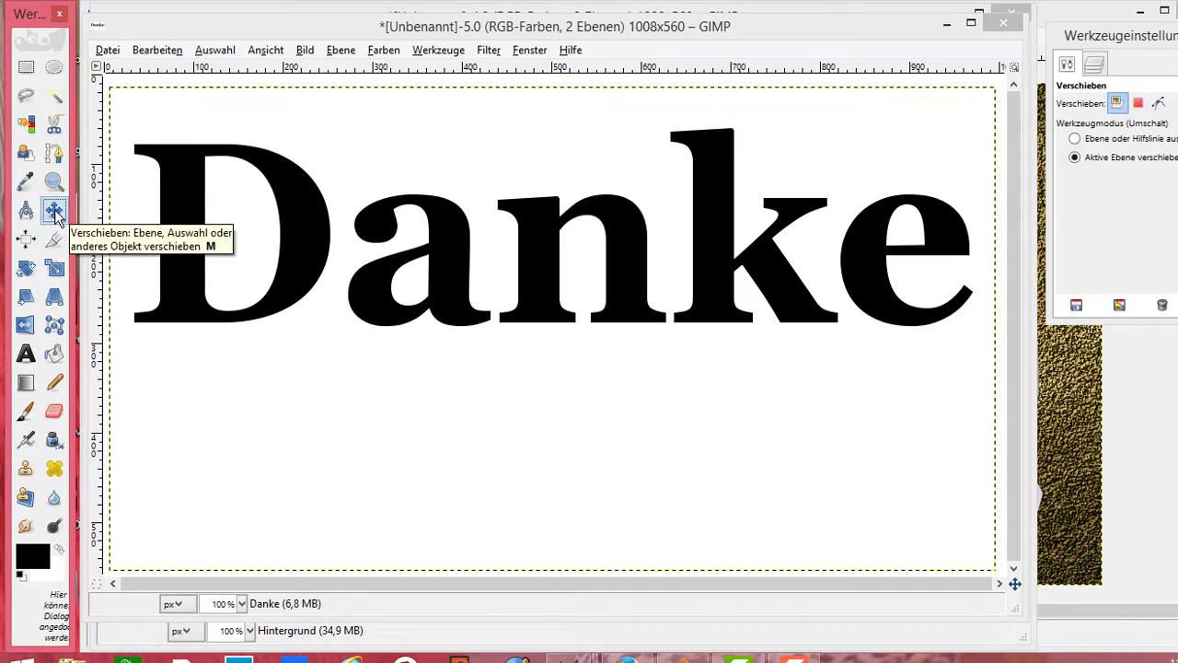
left_click_drag(474, 229, 460, 318)
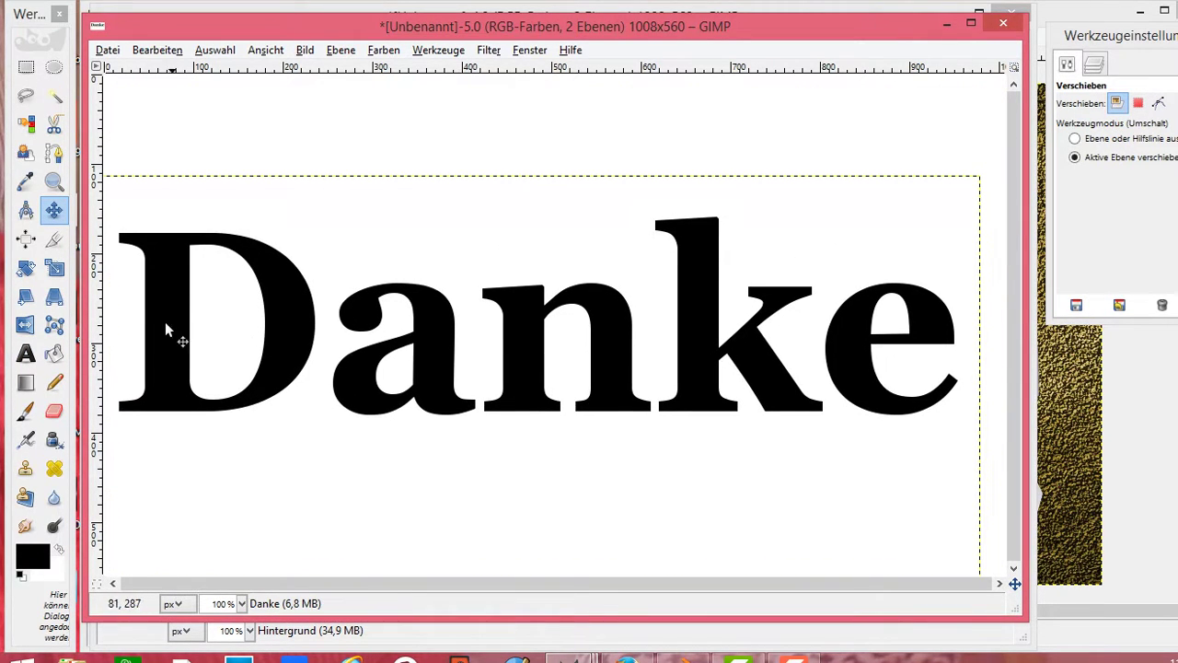
left_click(55, 269)
left_click(395, 321)
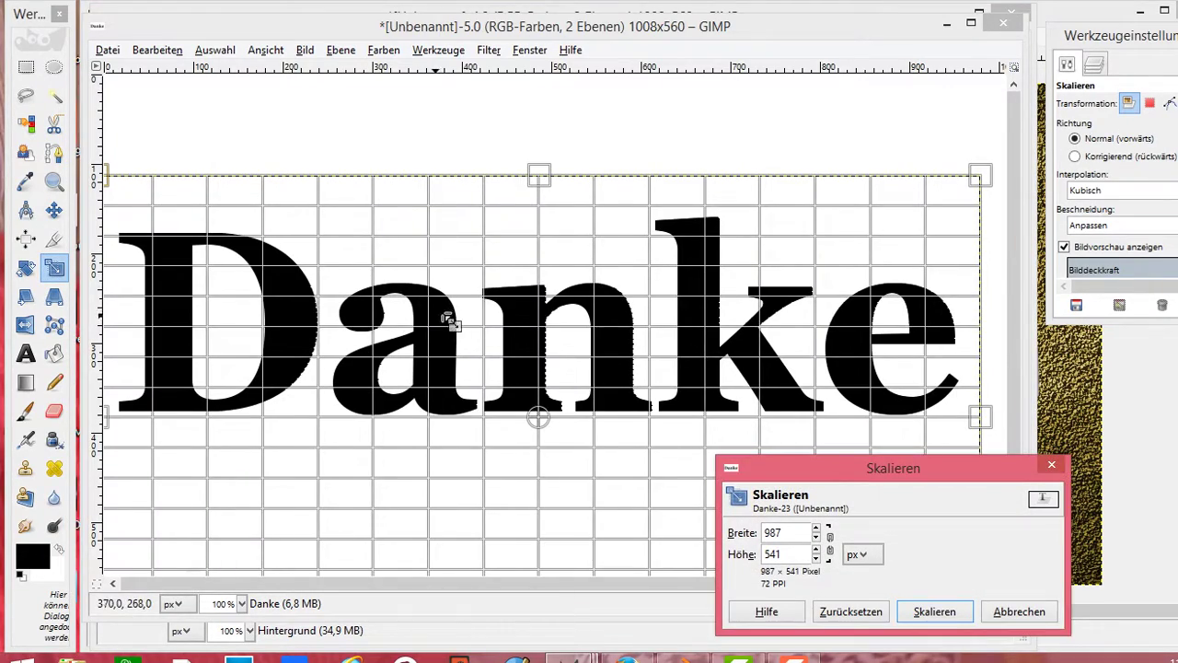
left_click_drag(496, 239, 538, 356)
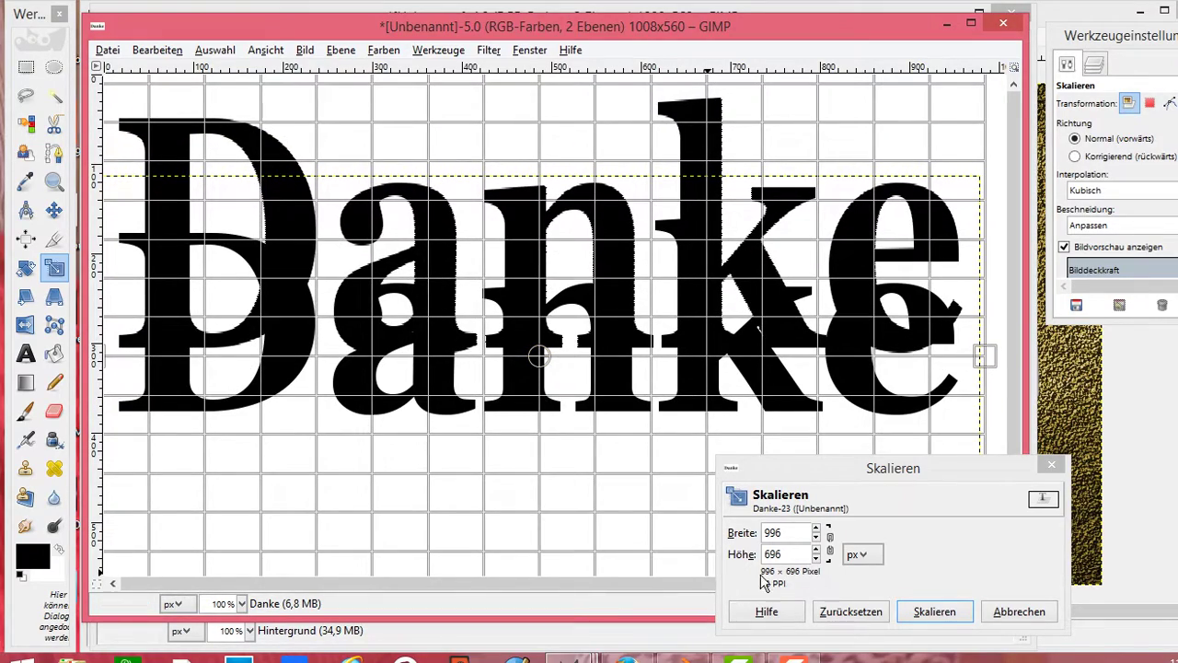
left_click(816, 551)
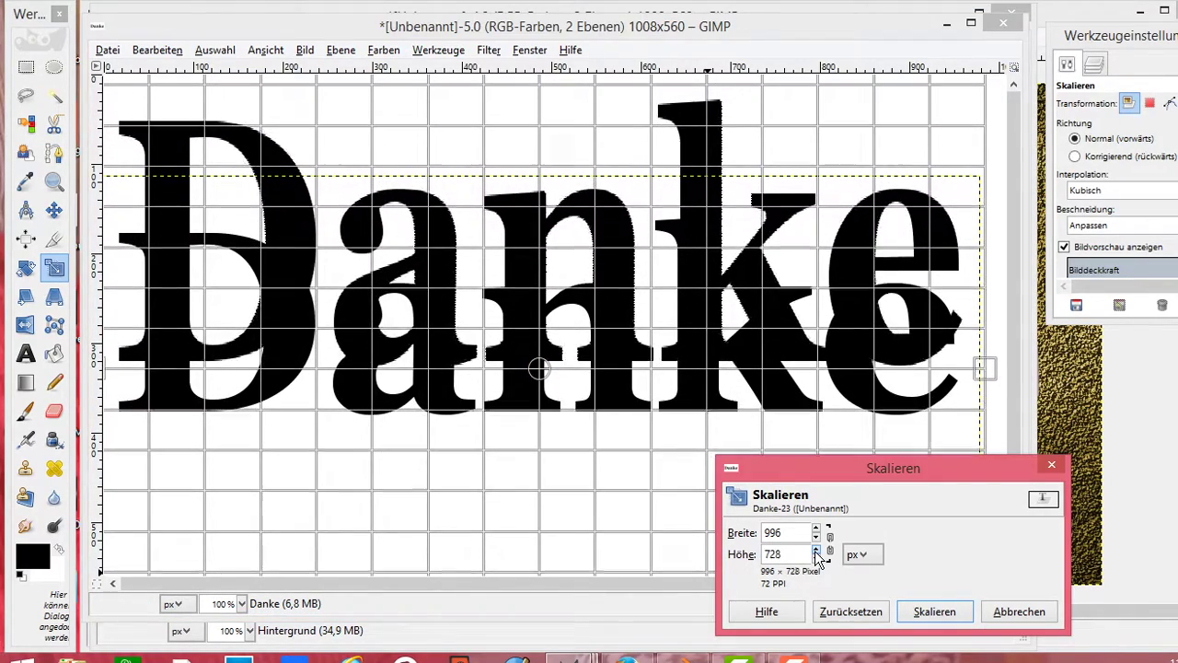
left_click_drag(816, 553, 816, 554)
left_click(934, 611)
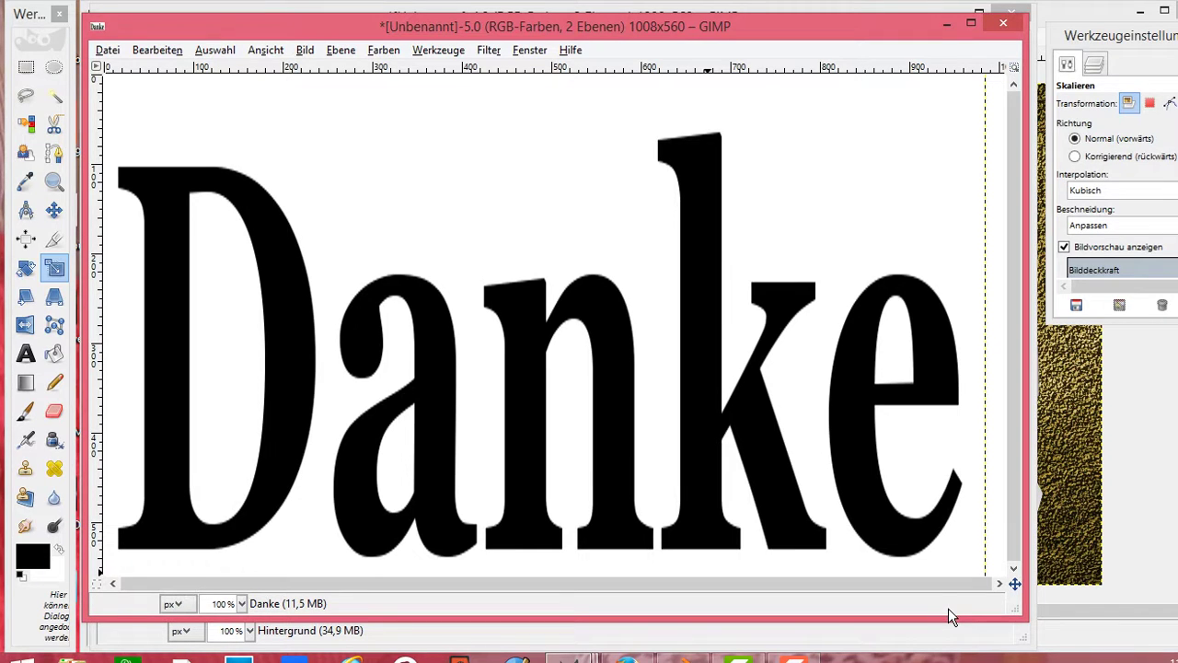
Duplicate the Danke layer, hide the Danke #1 copy, and select the original Danke layer.
left_click(1095, 64)
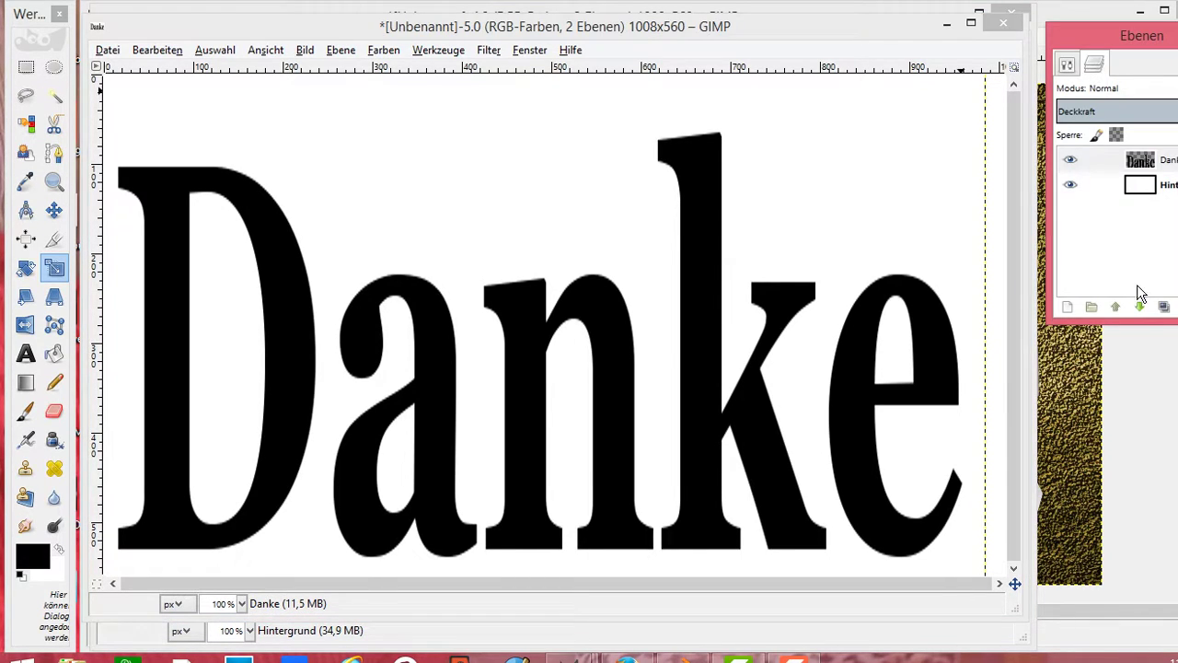
left_click(1164, 309)
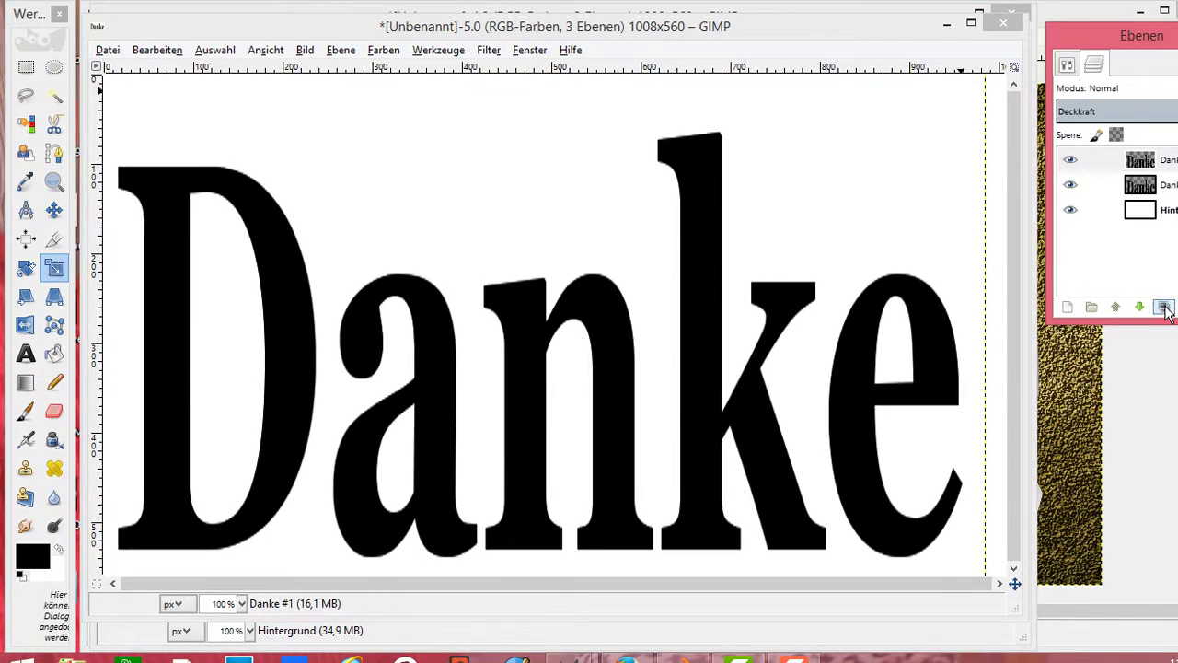
left_click(1071, 161)
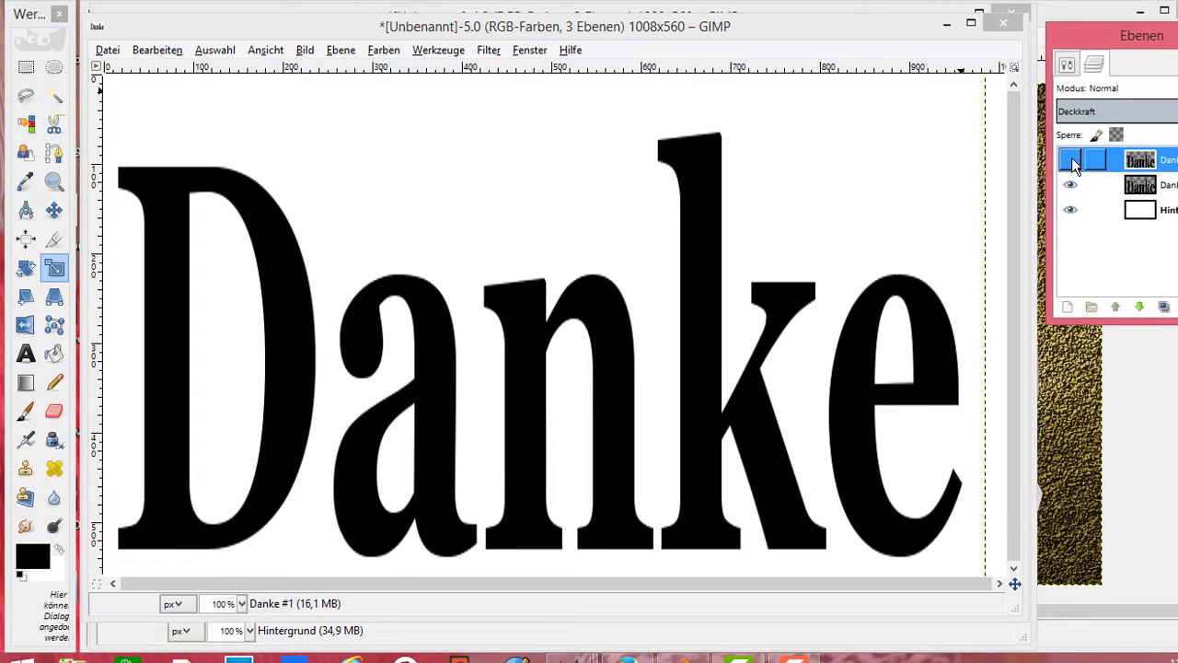
left_click(1134, 187)
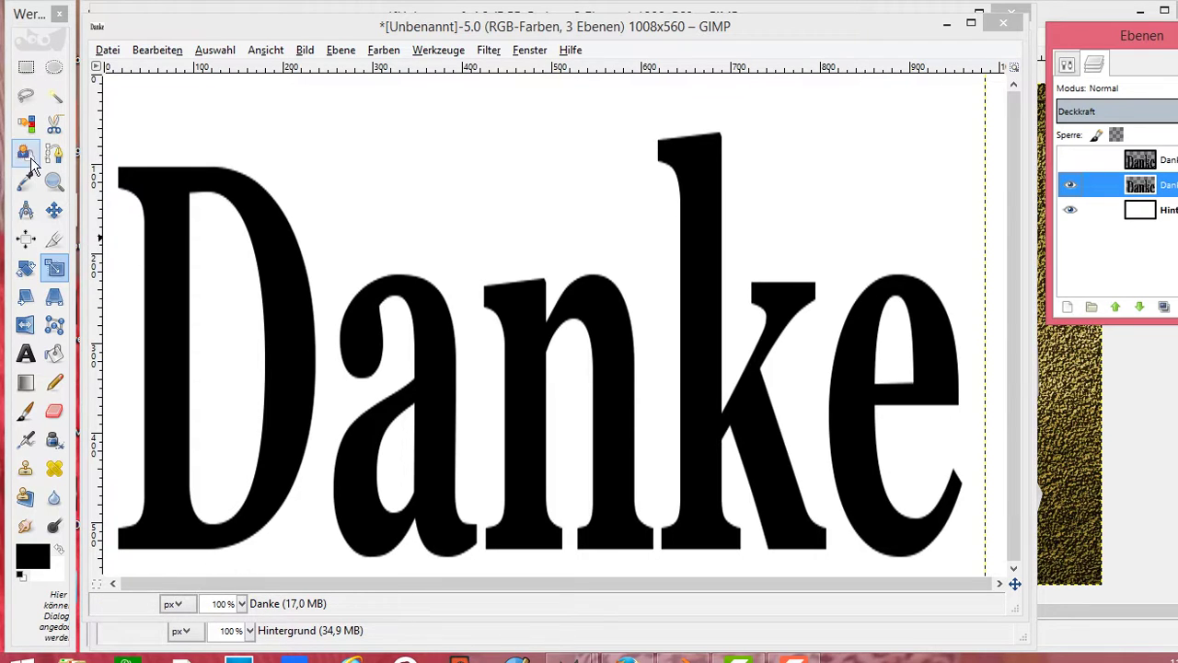
Measure the text's top and baseline widths, then colour-select the white around the letters.
left_click(26, 212)
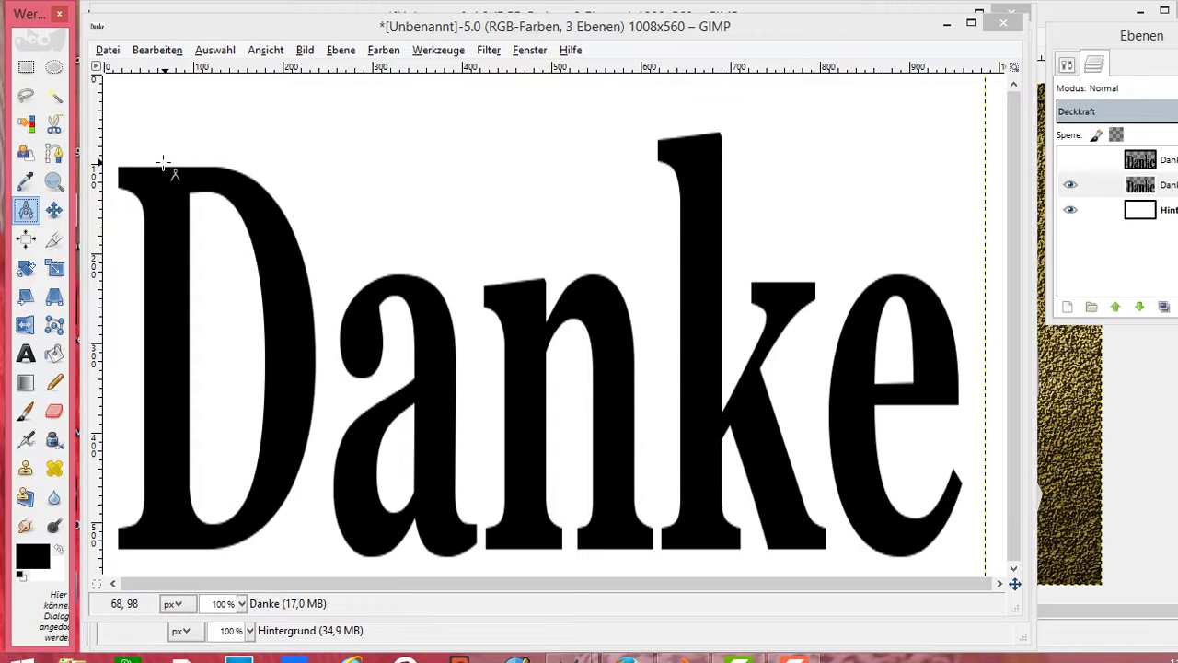
left_click_drag(104, 164, 663, 162)
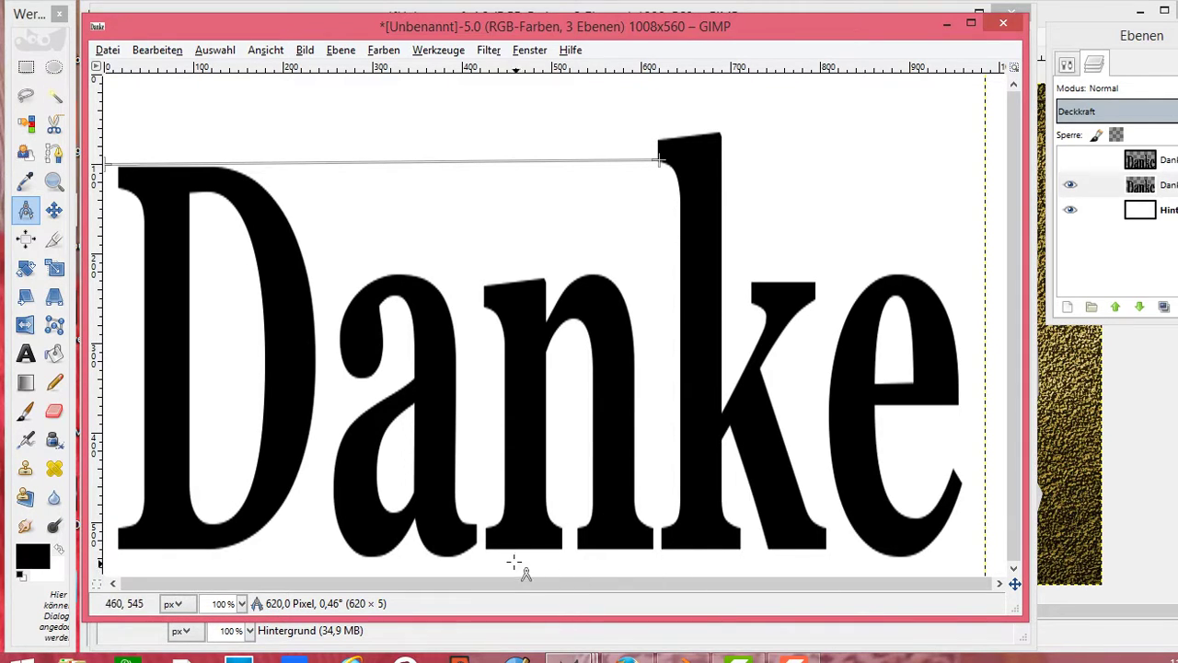
left_click_drag(488, 558, 975, 553)
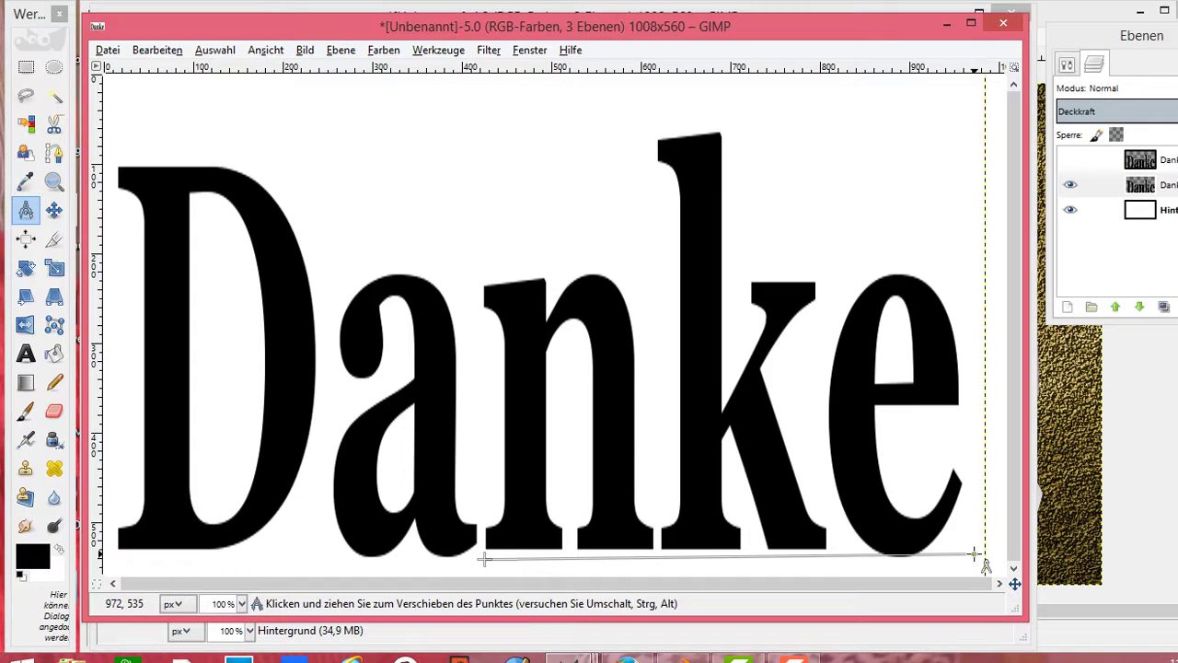
mouse_move(626, 659)
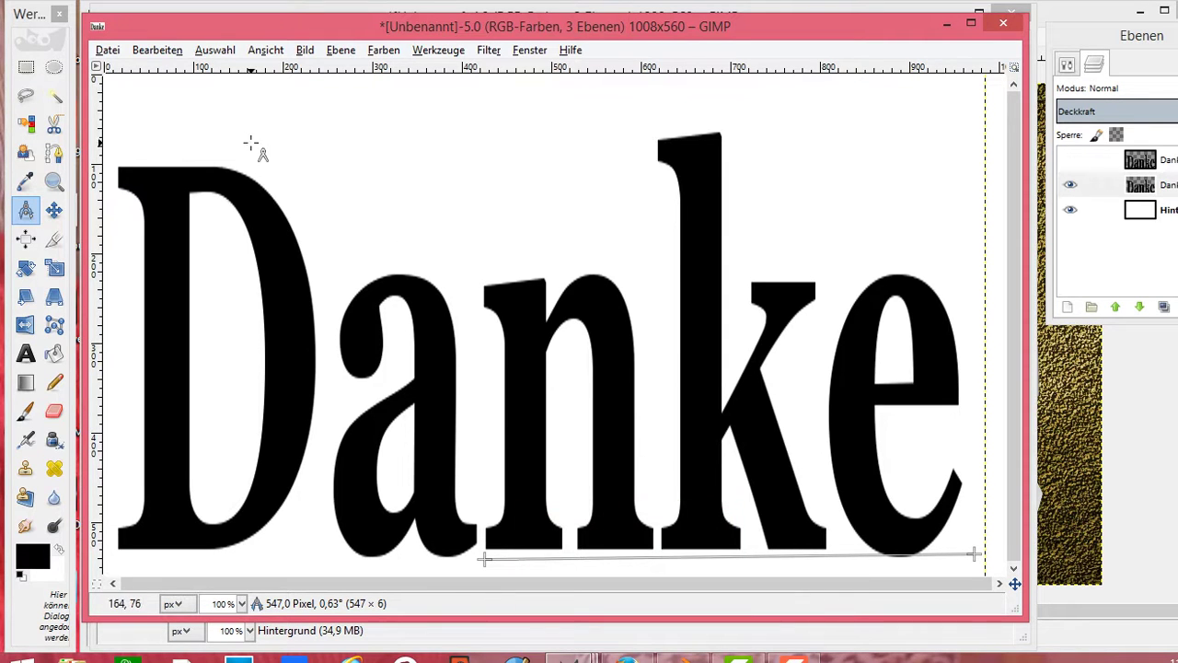
left_click(27, 122)
left_click(359, 132)
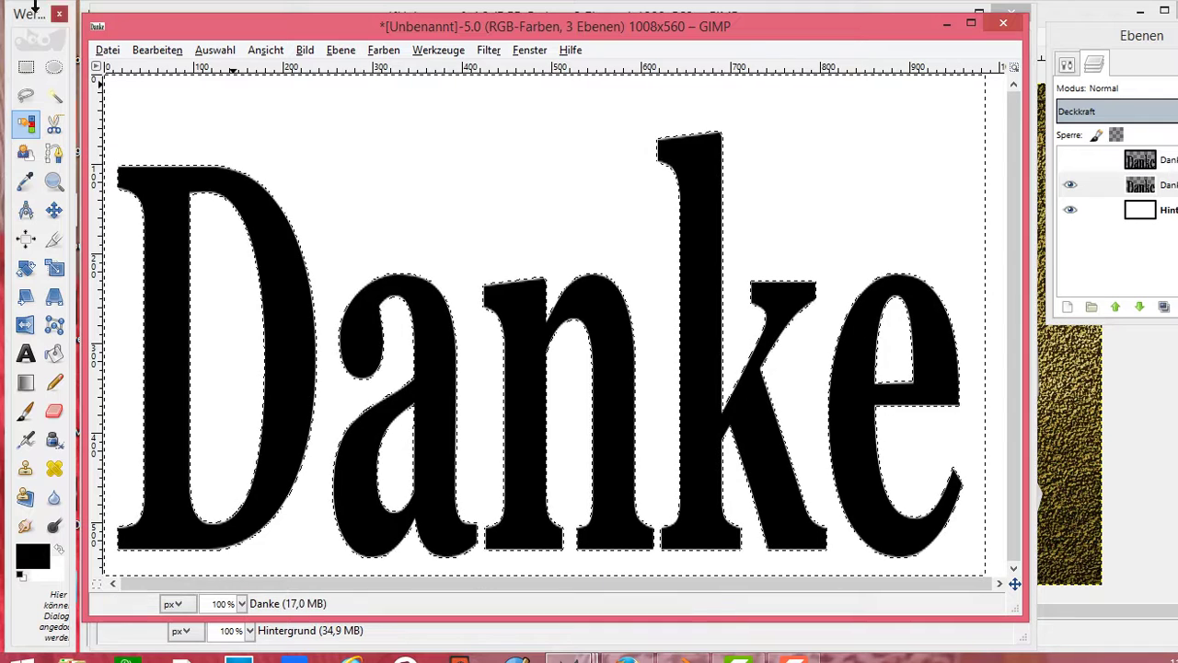
Undo the colour selection and apply a Zoom motion blur, length 21, centred at 620, 547.
left_click(174, 57)
left_click(172, 73)
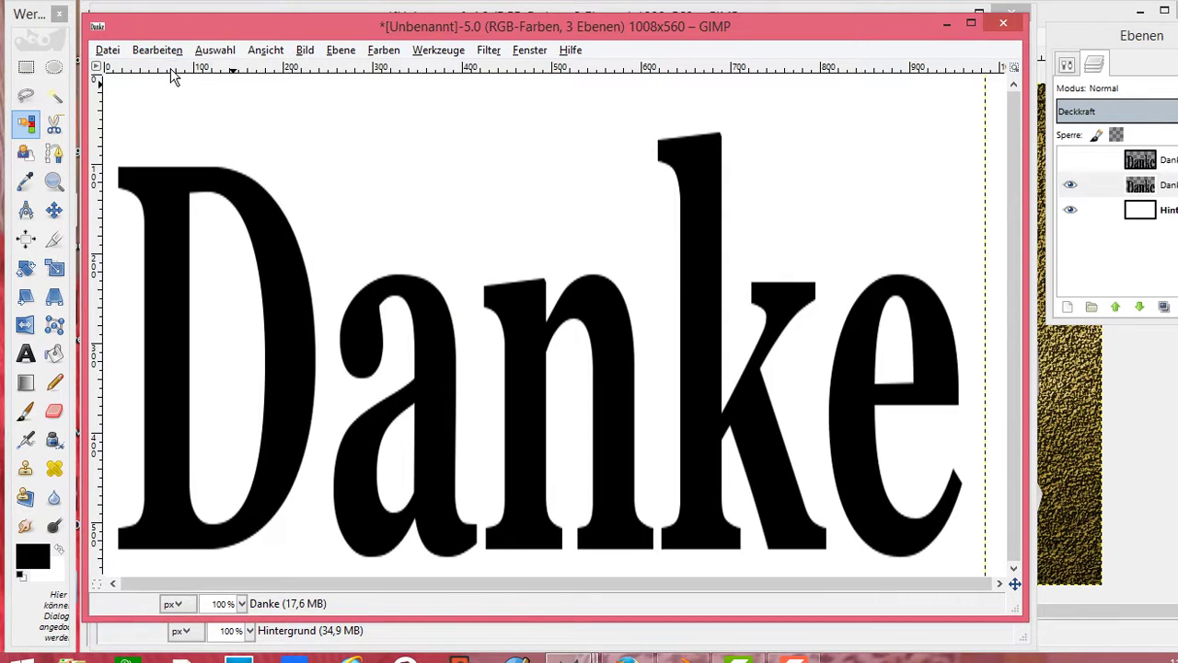
left_click(488, 50)
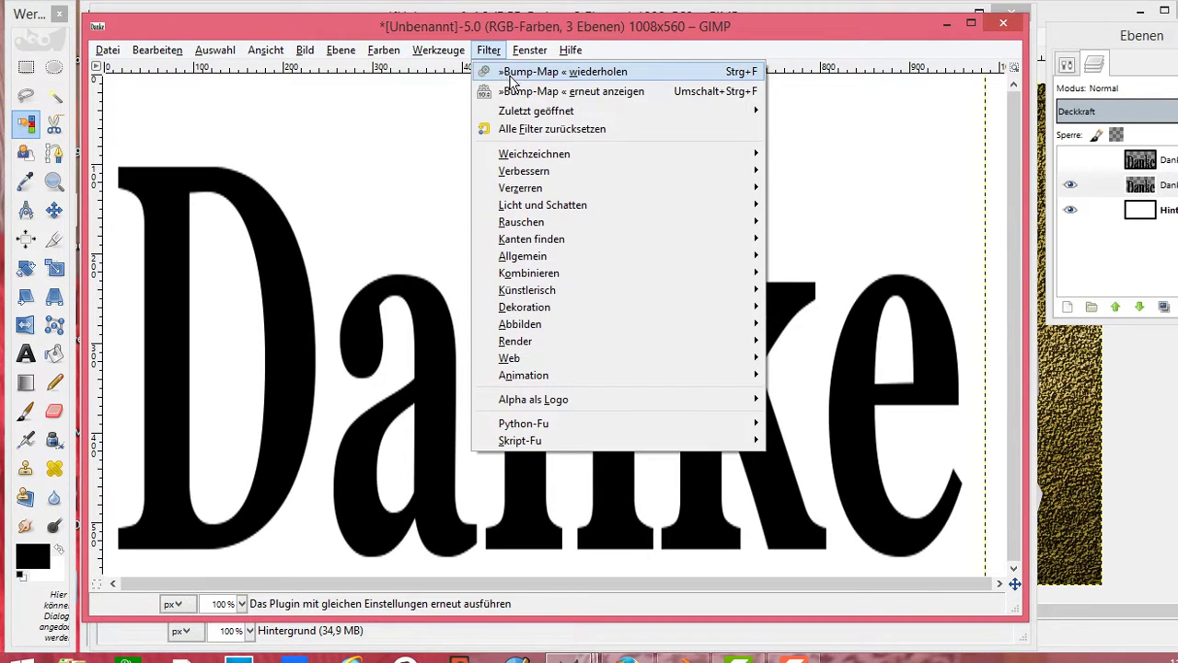
mouse_move(532, 156)
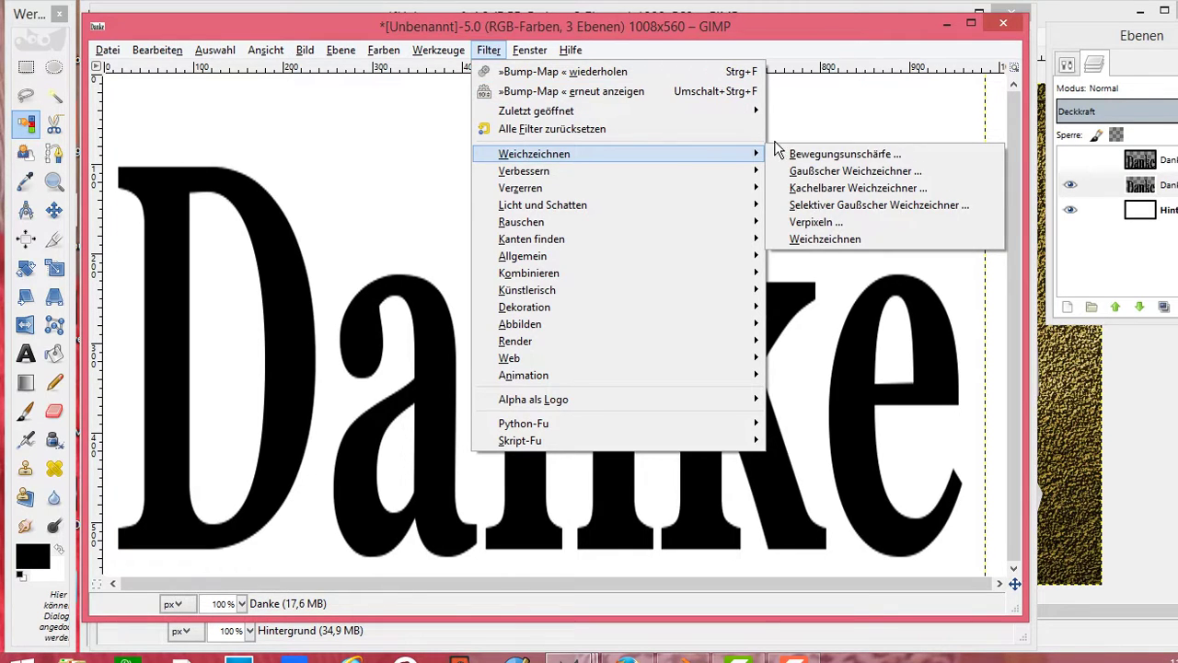
left_click(815, 155)
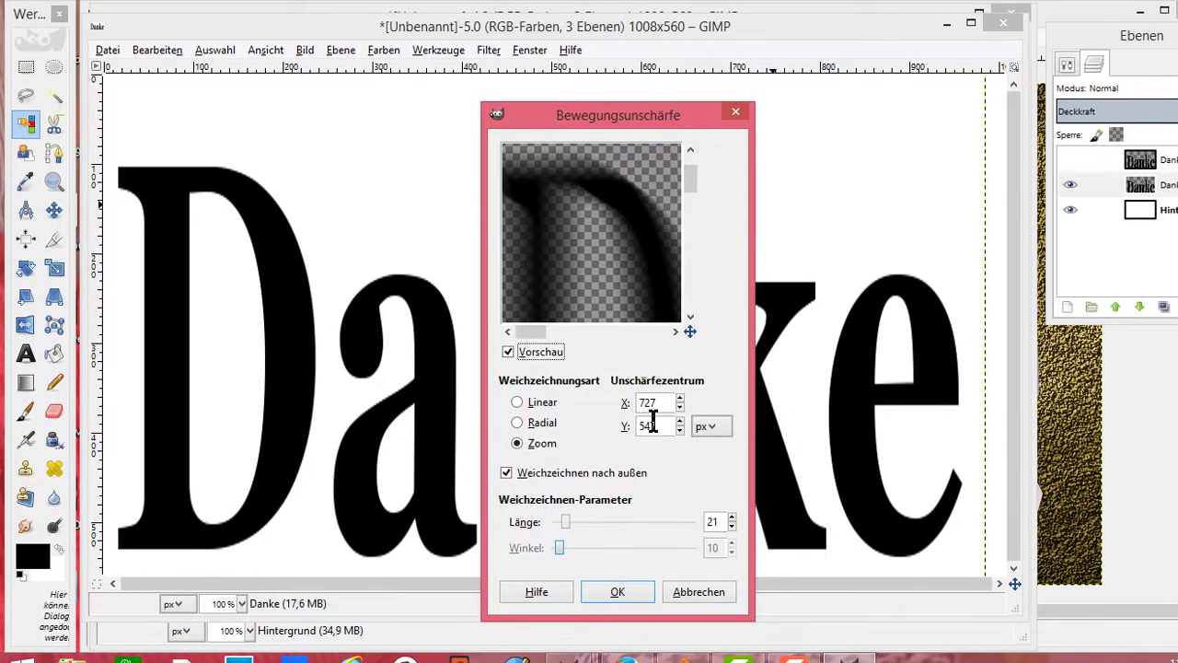
left_click_drag(664, 403, 648, 402)
left_click(642, 594)
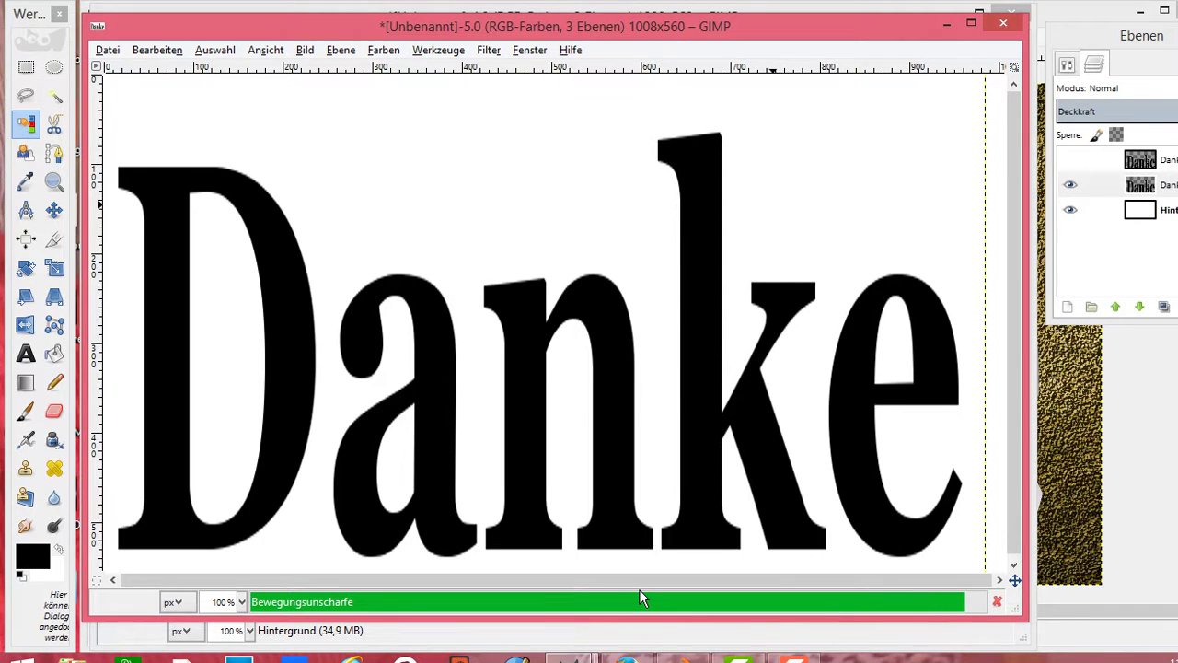
Select the blurred letters by colour-selecting the white background and inverting the selection.
left_click(33, 129)
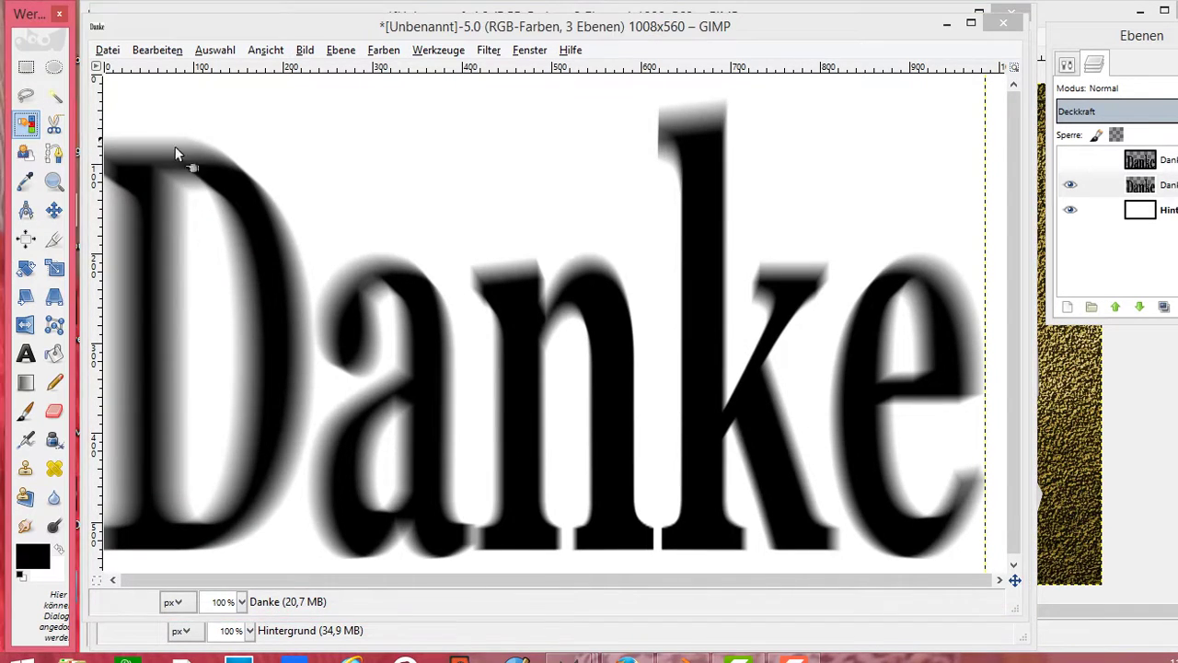
left_click(393, 144)
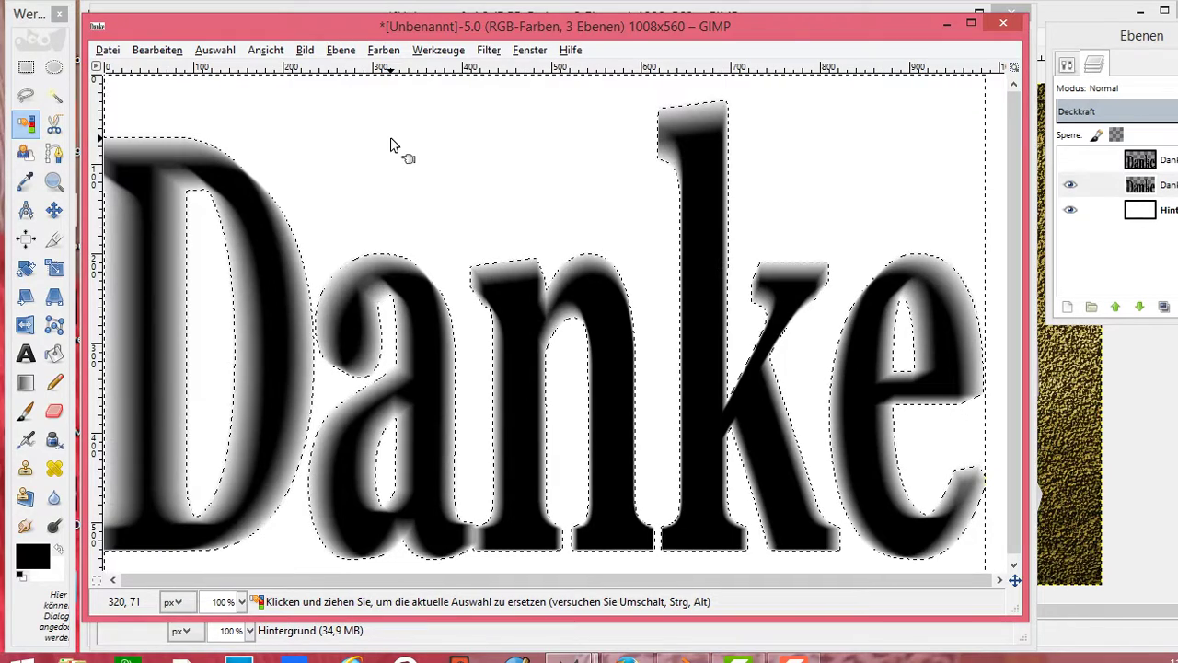
left_click(266, 51)
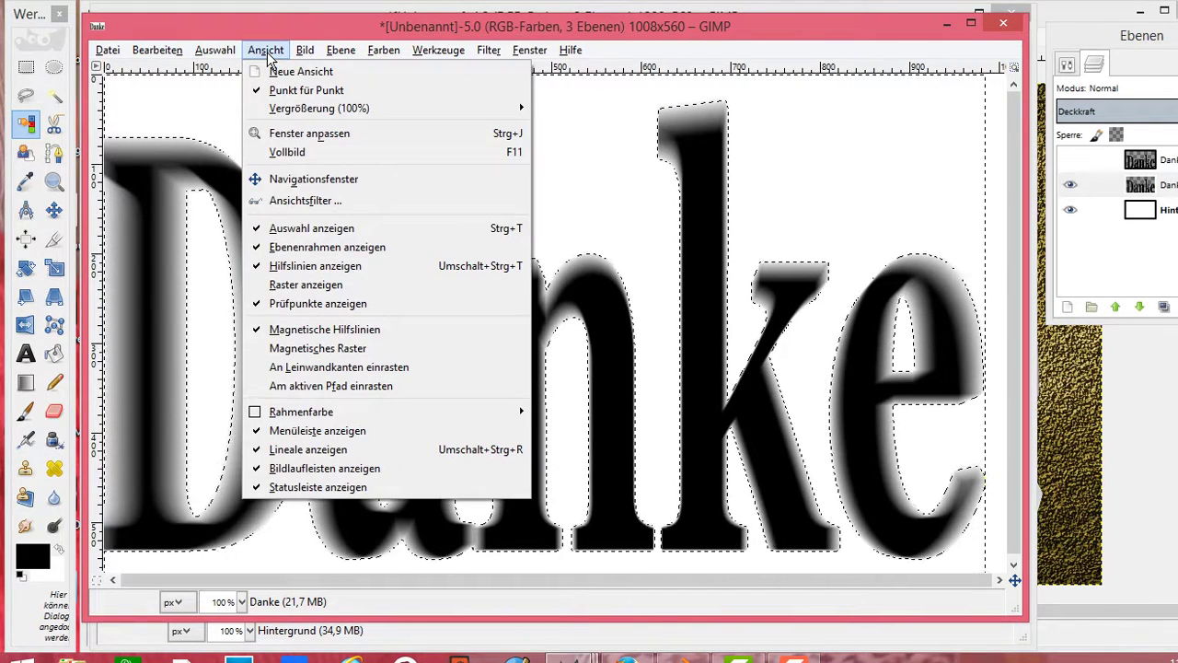
mouse_move(217, 51)
left_click(230, 116)
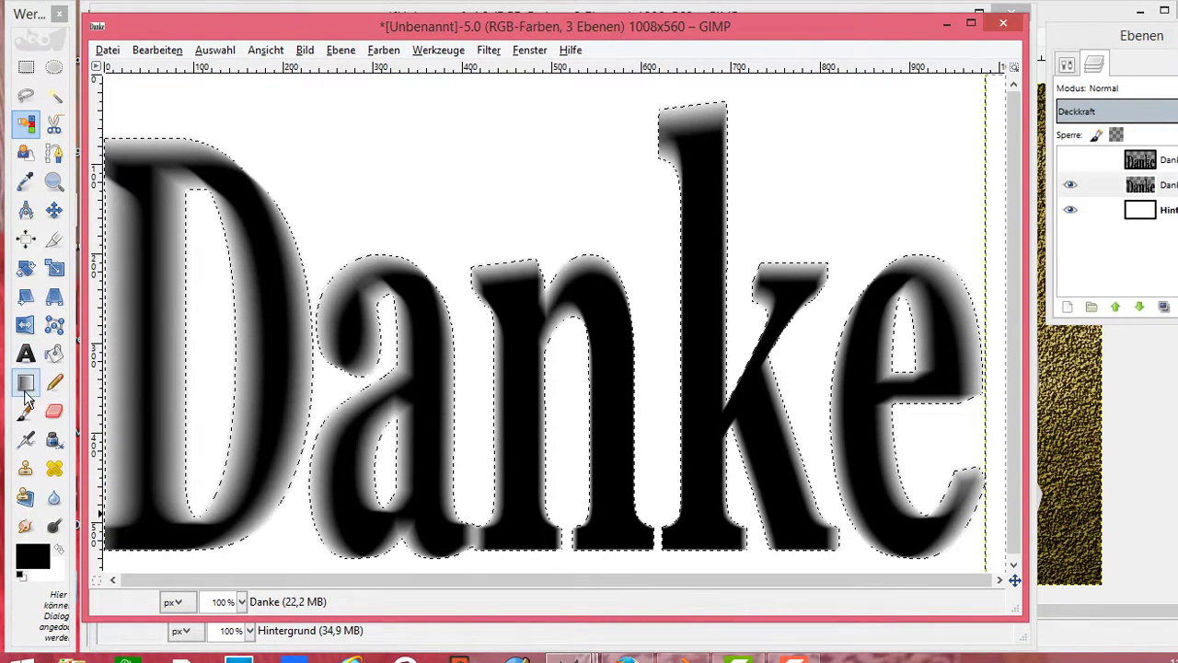
Set the foreground colour to dark red a90d0d.
left_click(37, 552)
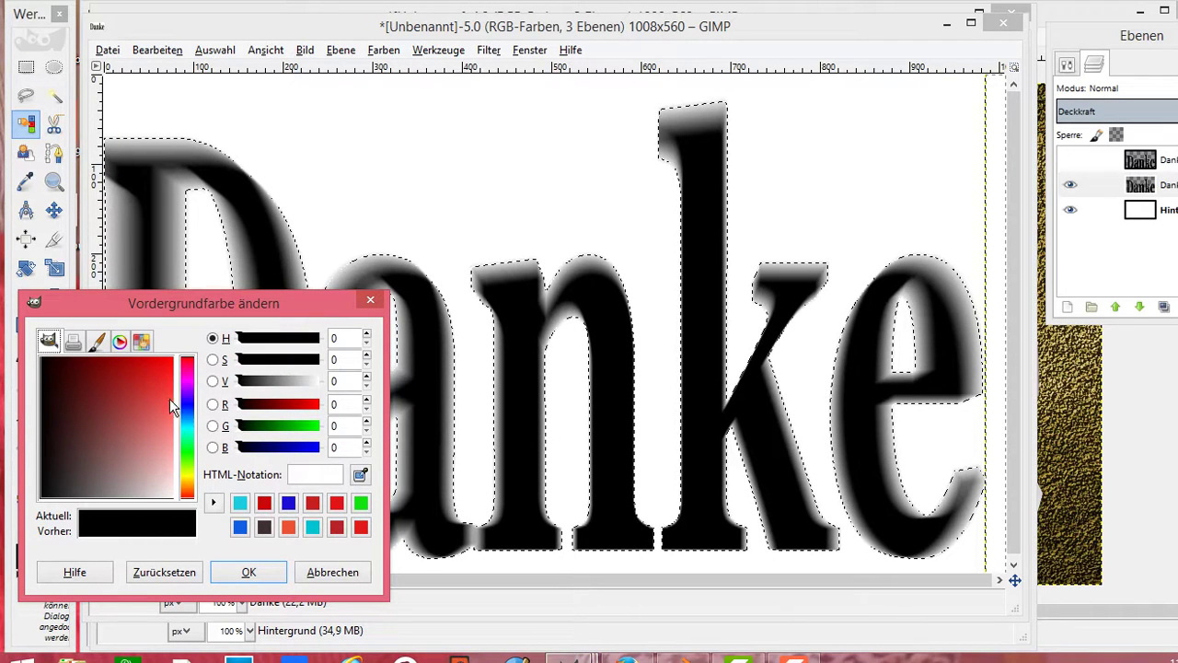
left_click_drag(169, 399, 128, 367)
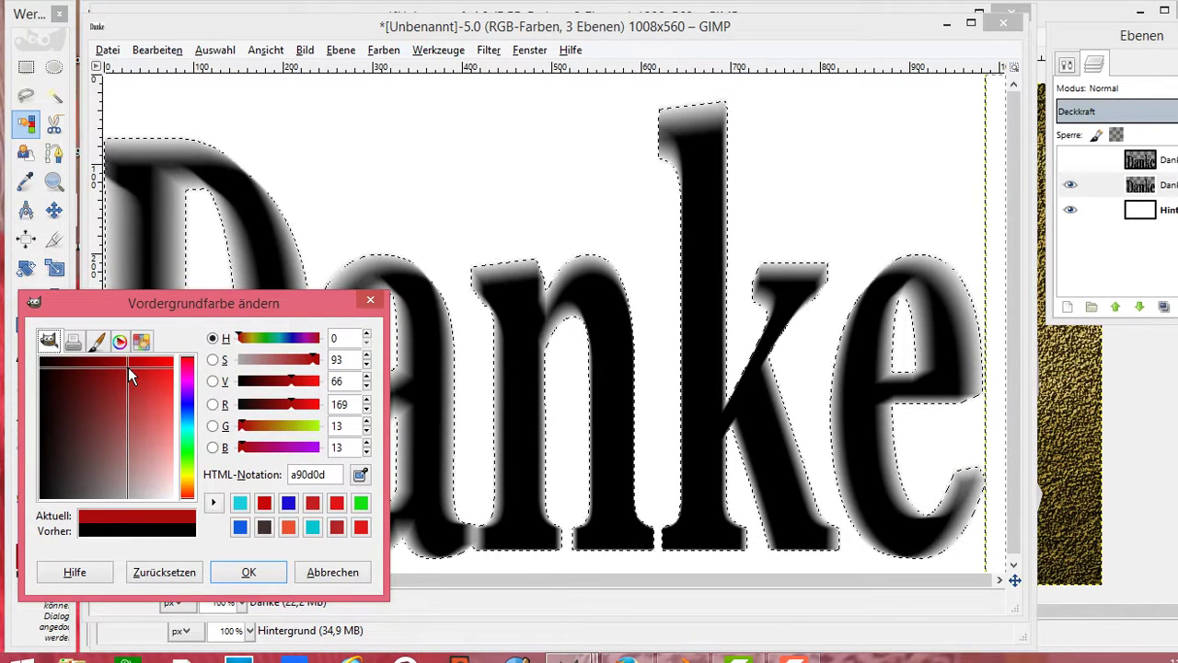
left_click(243, 572)
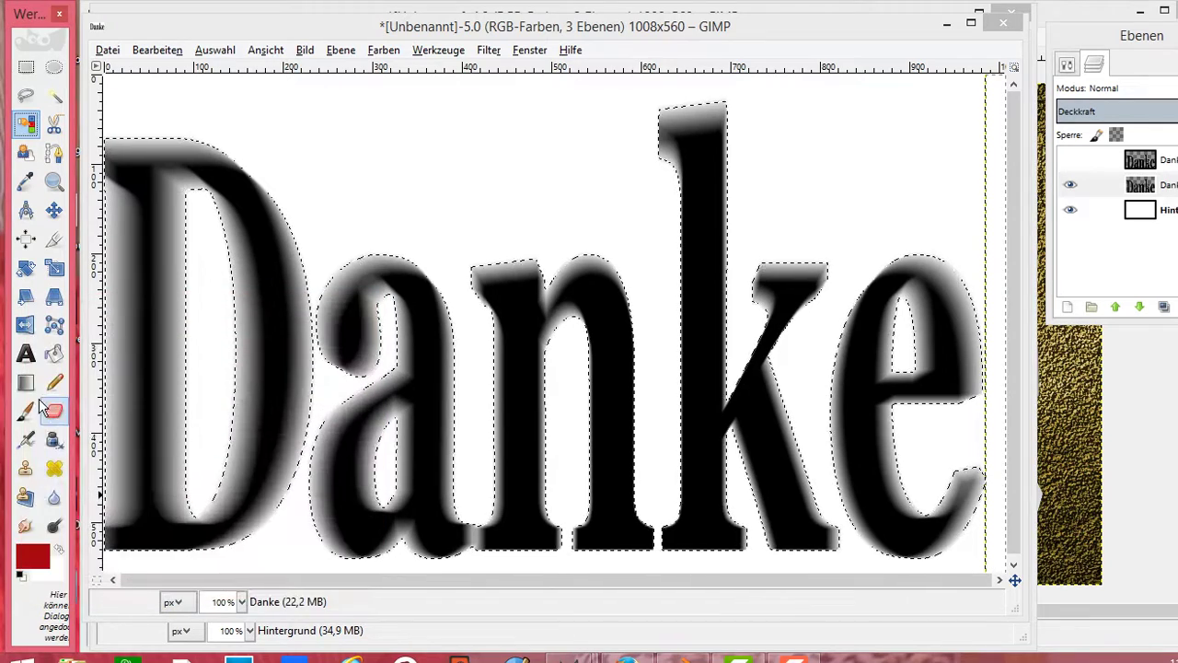
left_click(26, 383)
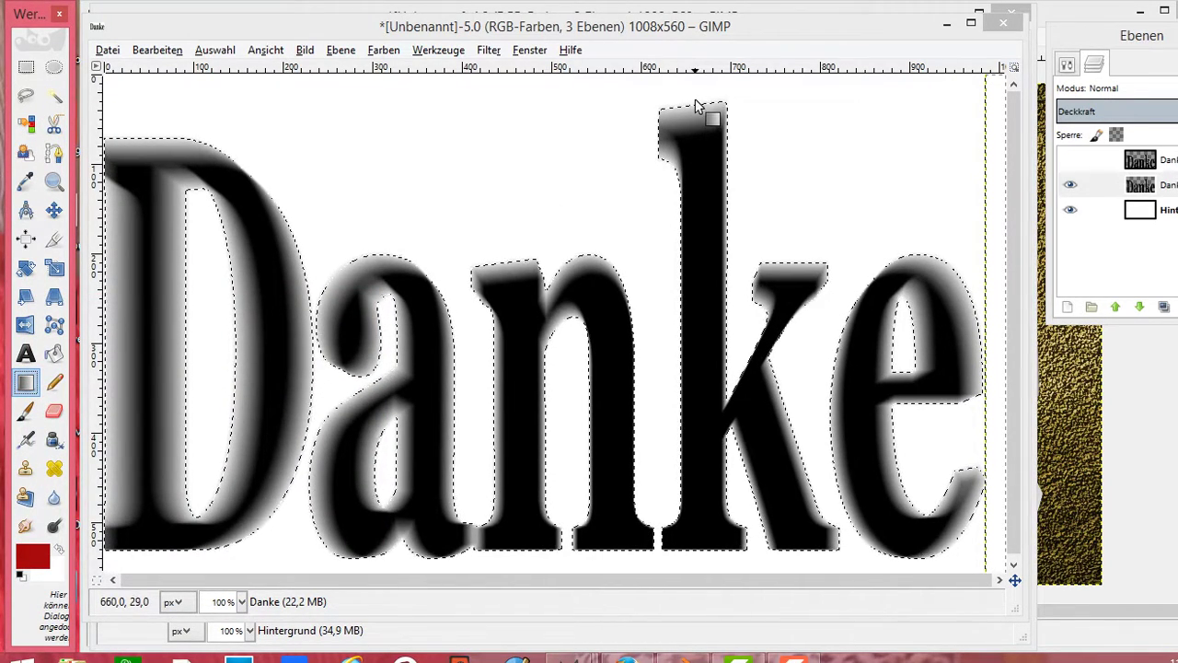
Fill the letters with a top-to-bottom dark red gradient, show Danke #1, and select the gradient layer's alpha.
left_click_drag(696, 99, 697, 569)
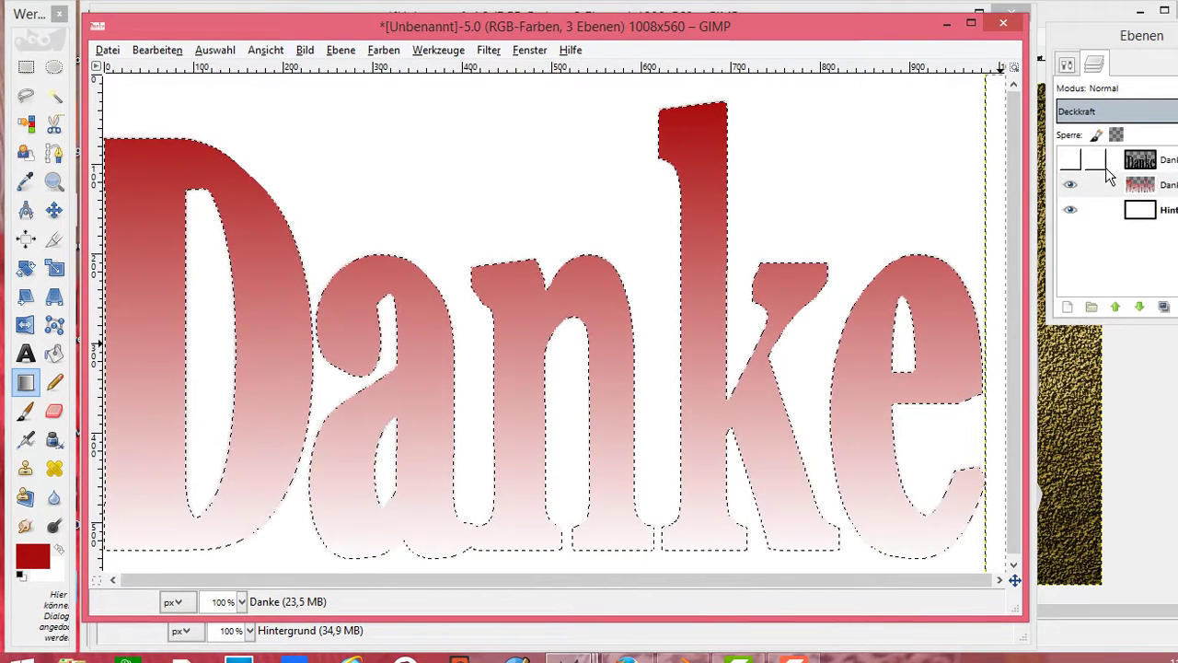
left_click(1070, 161)
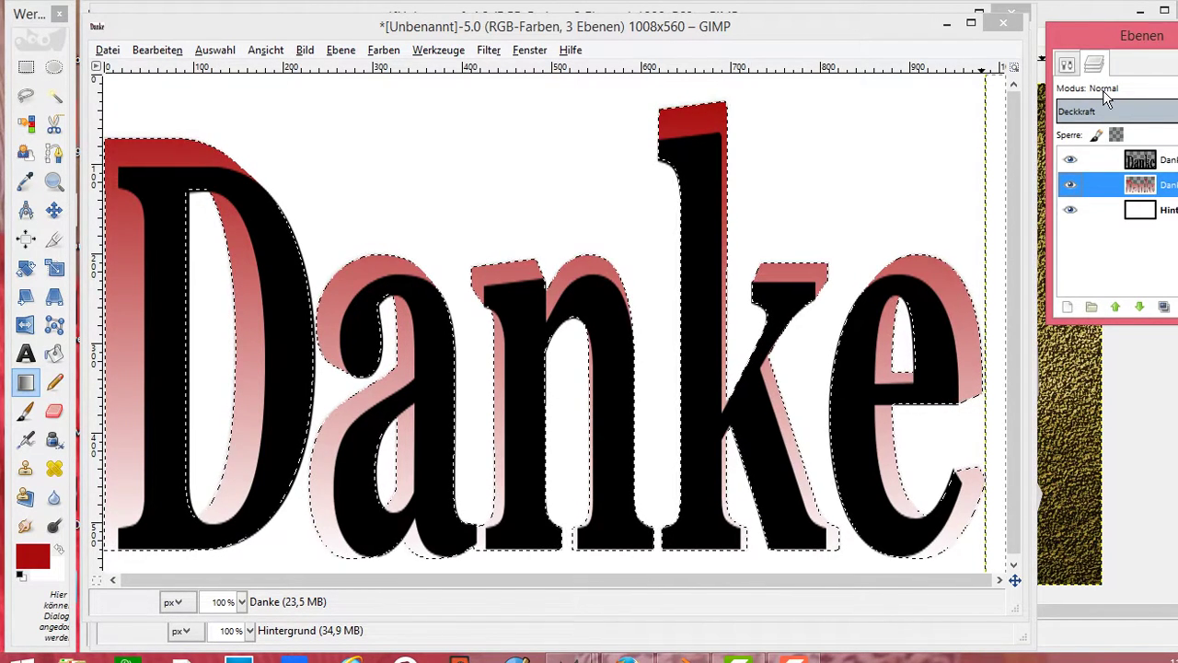
right_click(1145, 188)
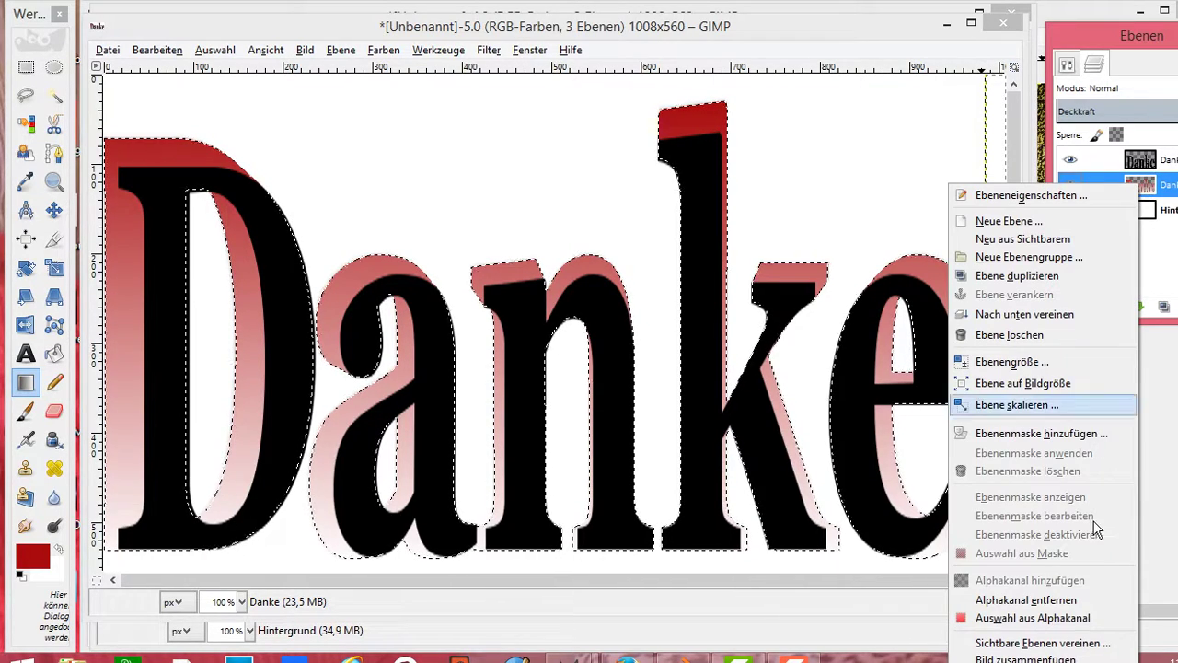
left_click(1083, 618)
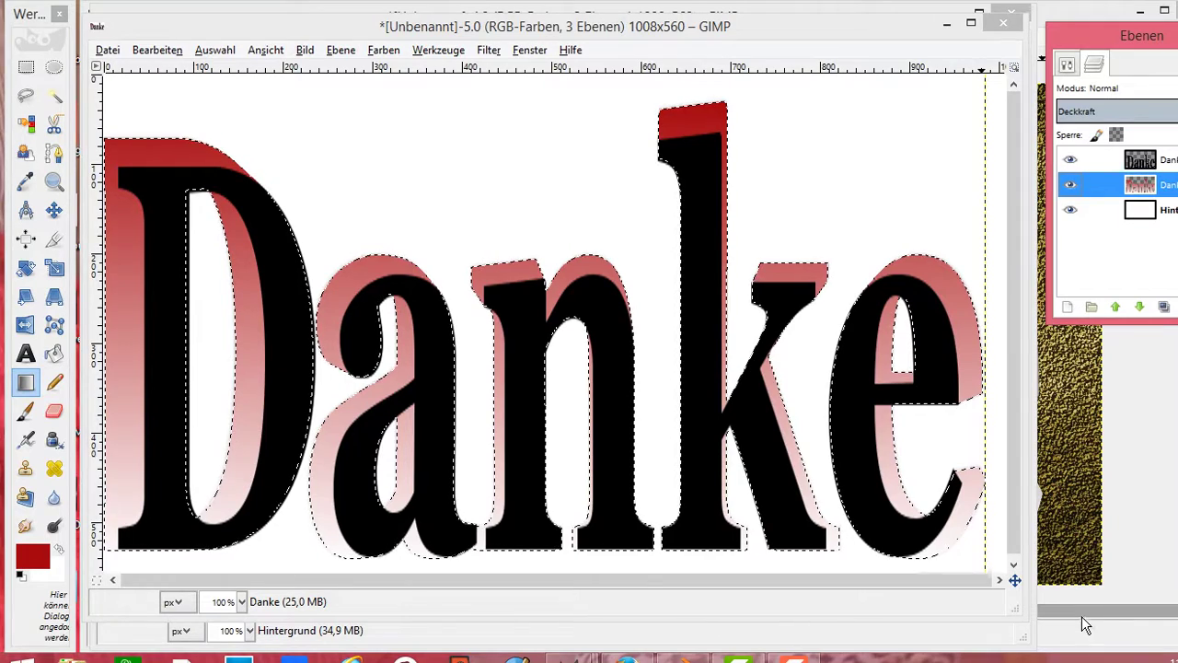
left_click(54, 66)
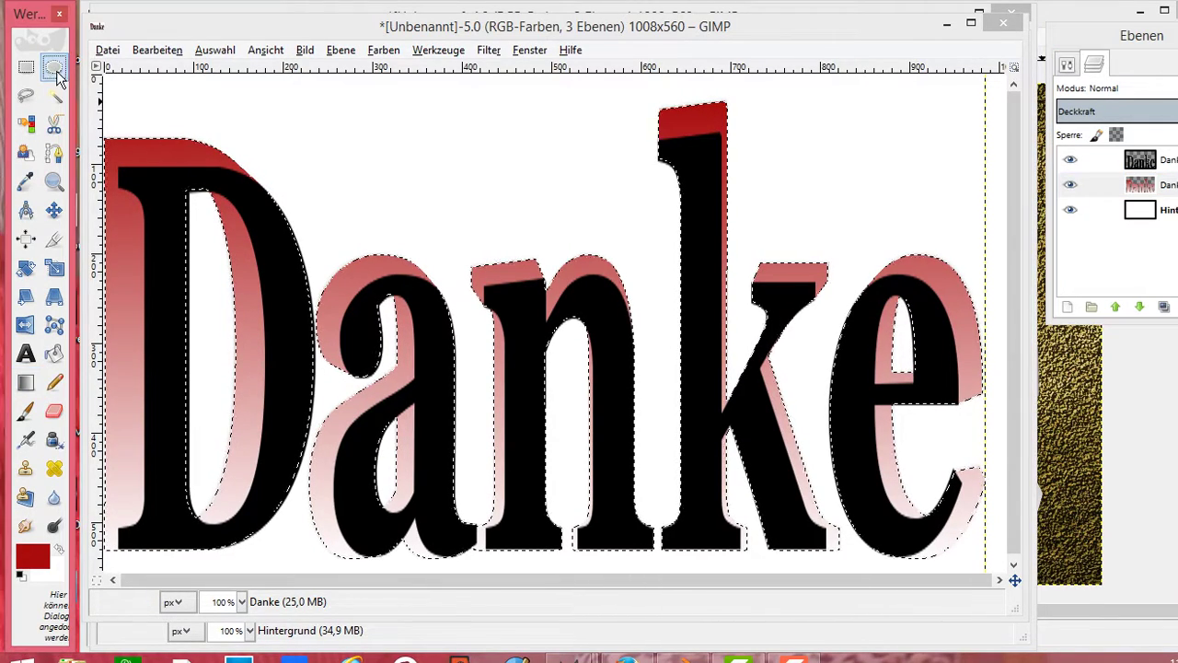
Draw an elliptical selection across the word's lower half and shrink it by 2 px.
left_click_drag(114, 367, 1001, 601)
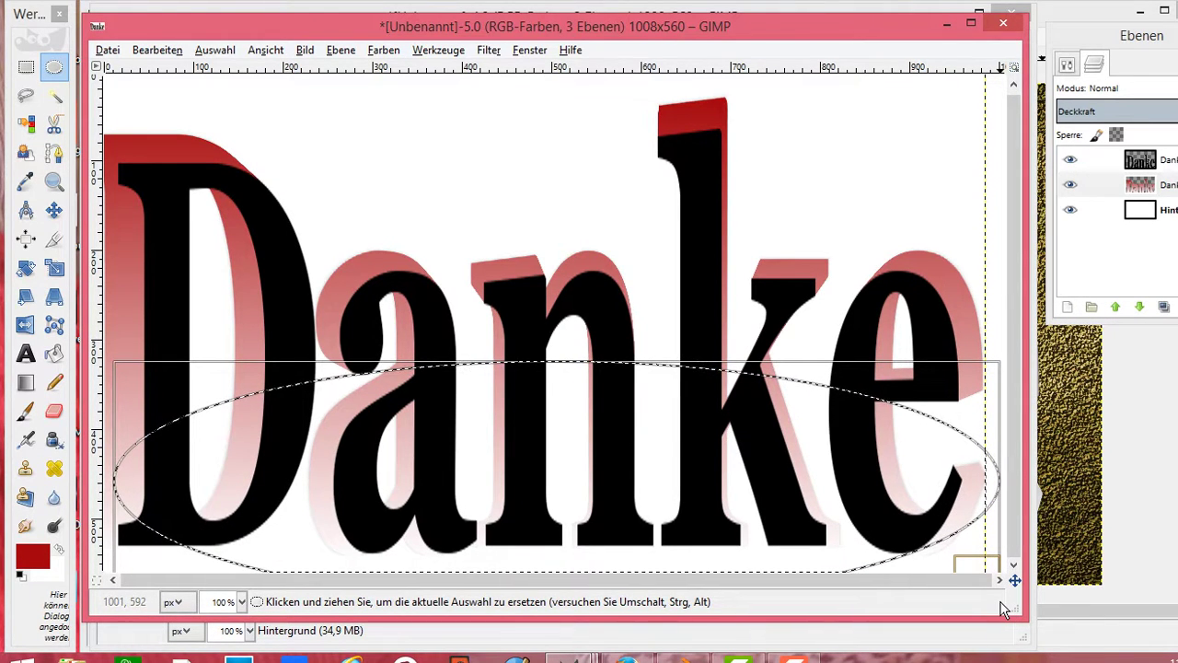
left_click(216, 50)
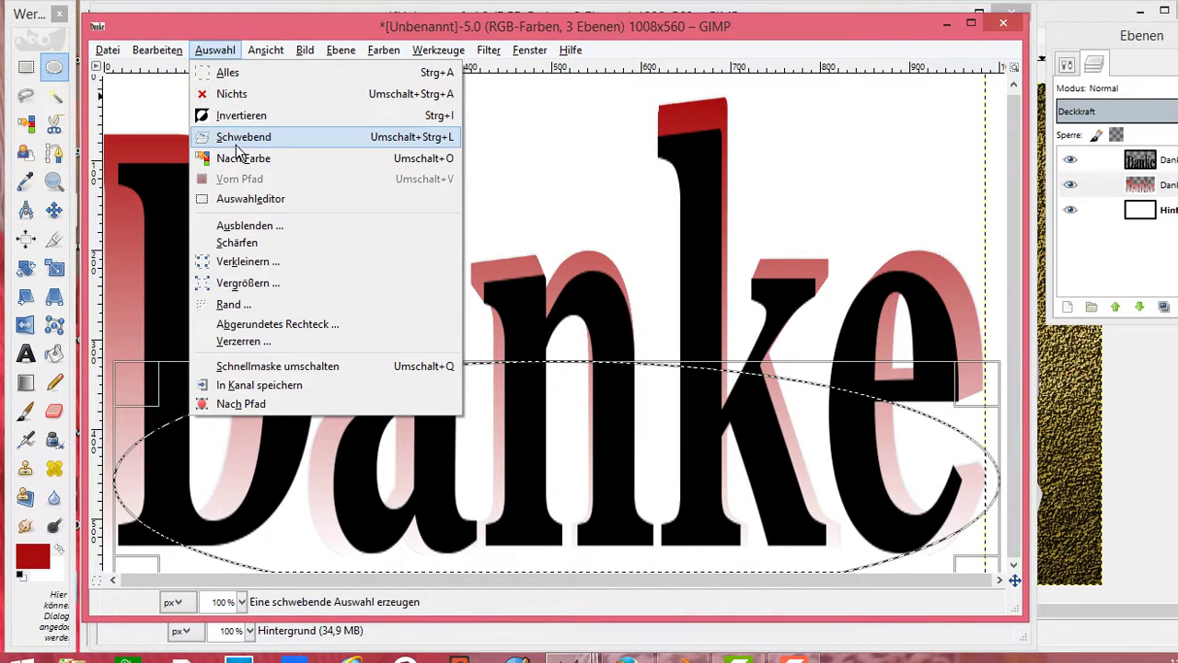
left_click(246, 262)
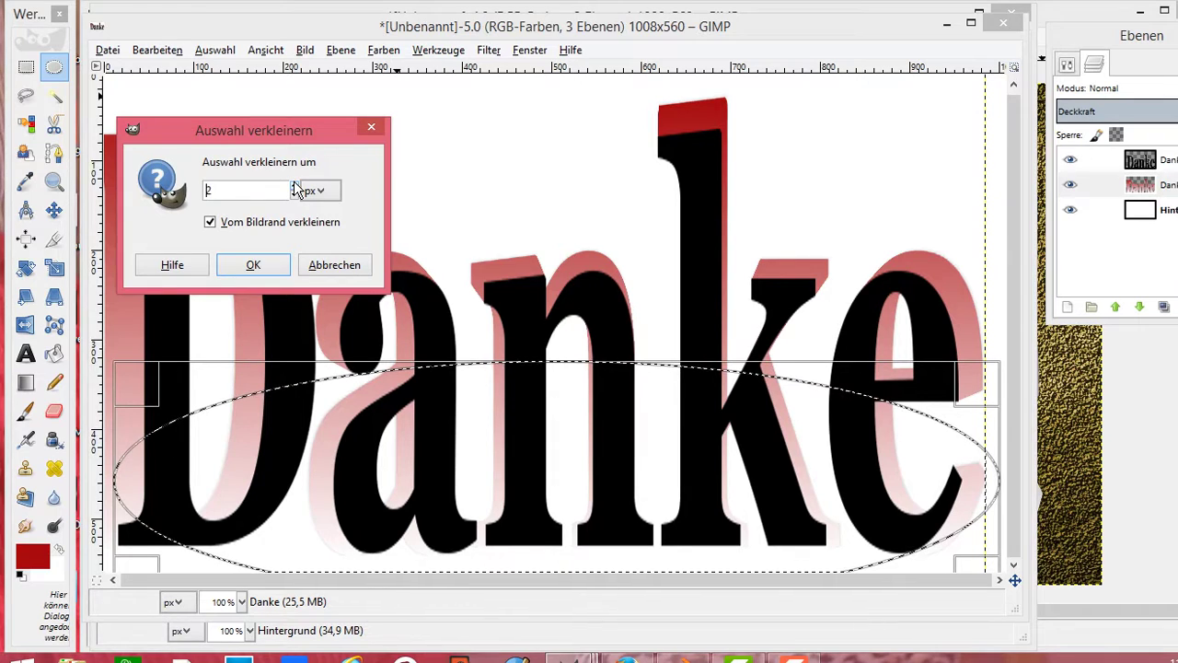
left_click(268, 264)
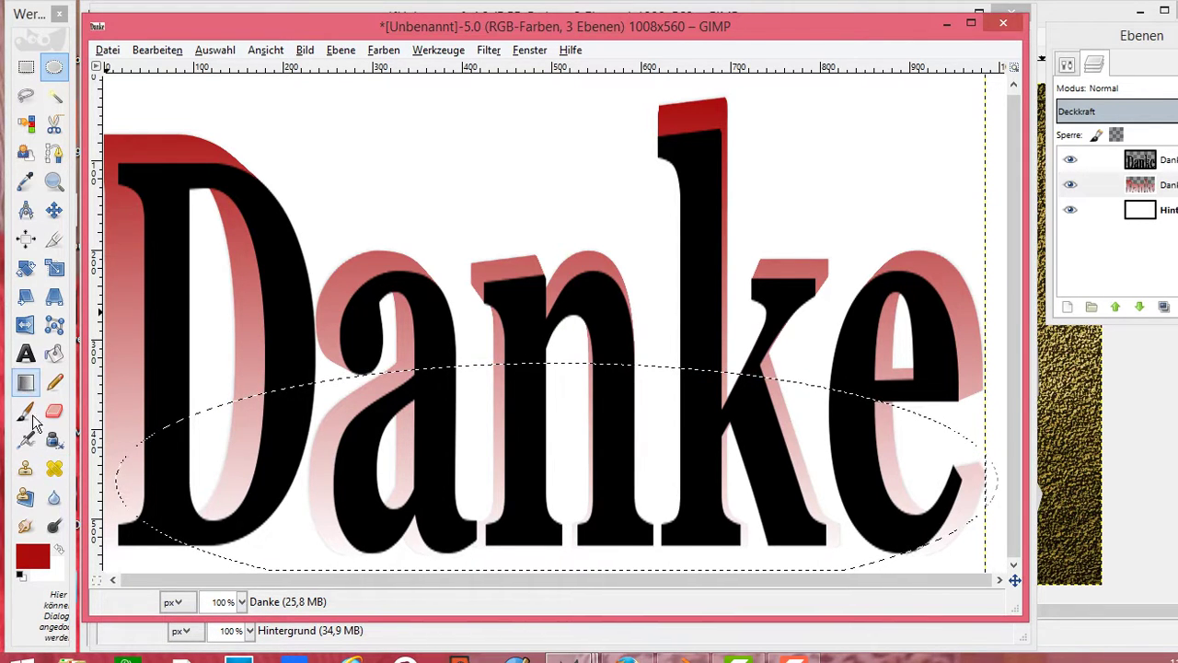
Fill the ellipse with a downward black-to-transparent gradient, undoing the solid black fill.
left_click(27, 574)
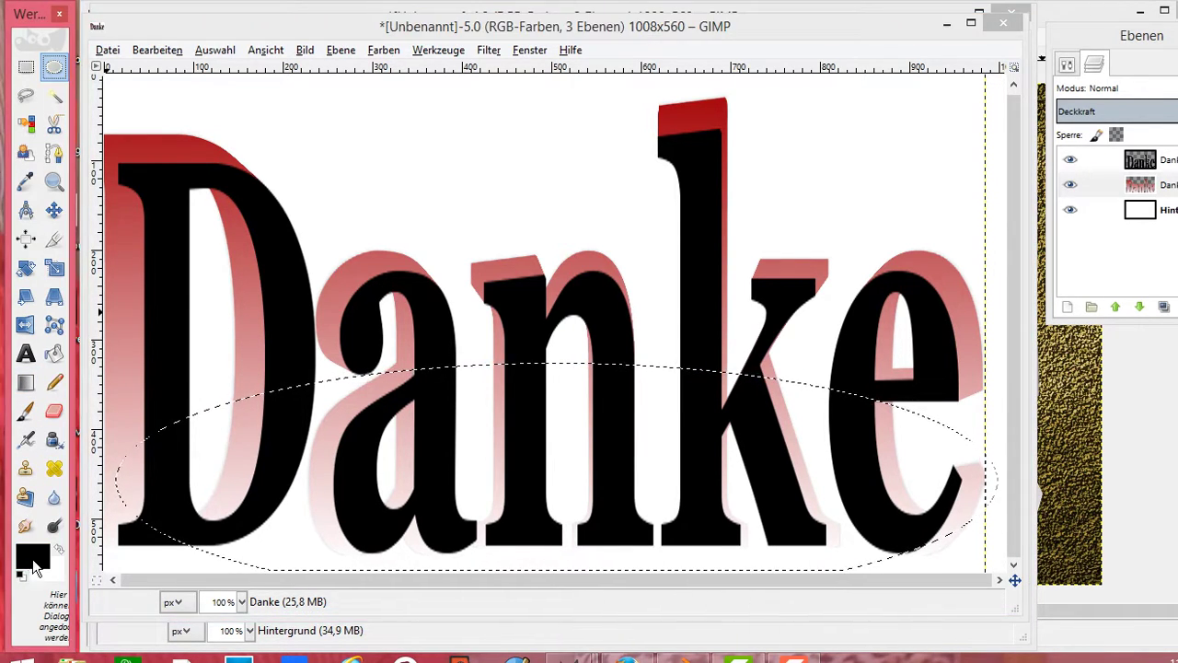
left_click(28, 385)
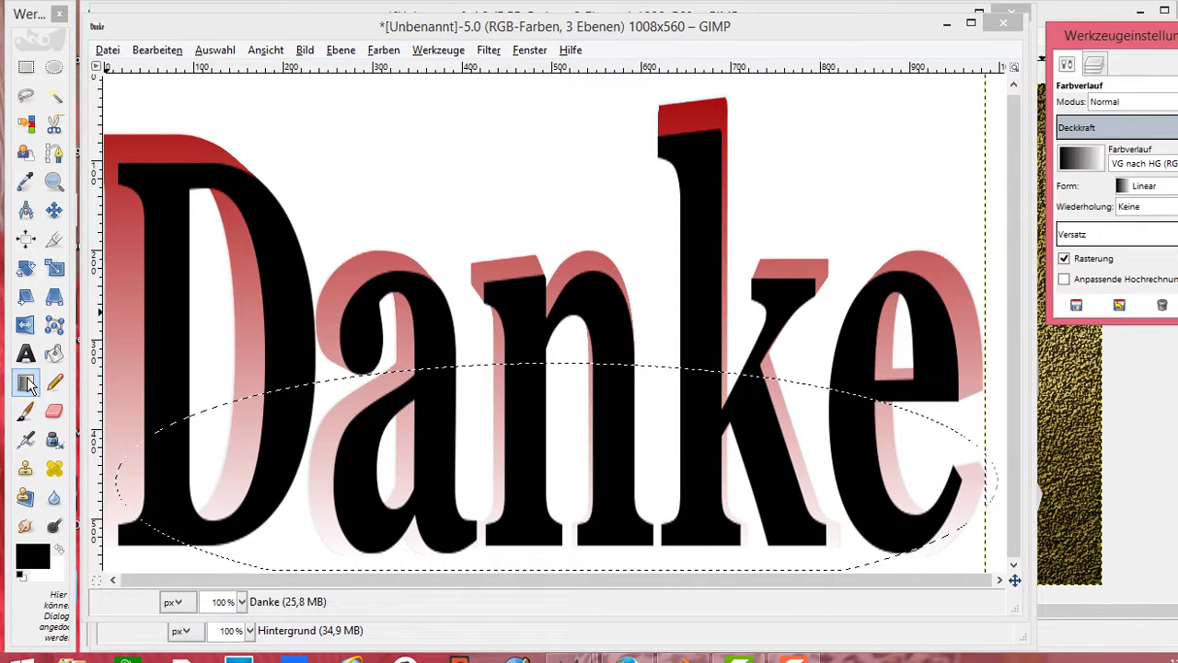
left_click(1083, 160)
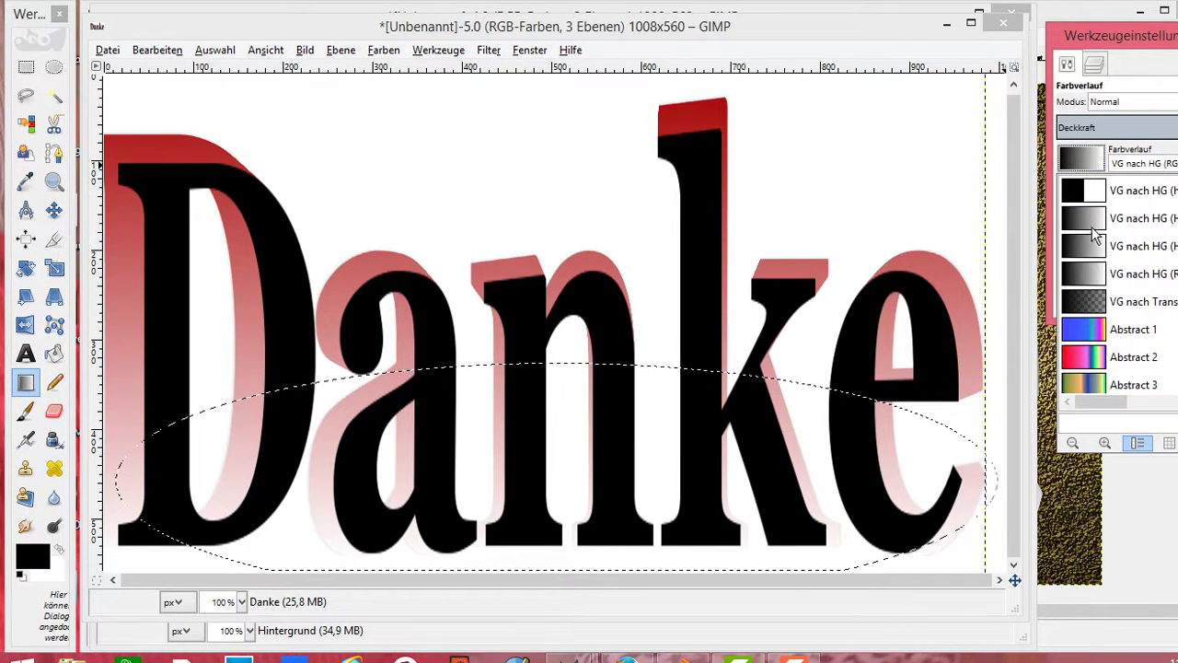
left_click(1105, 304)
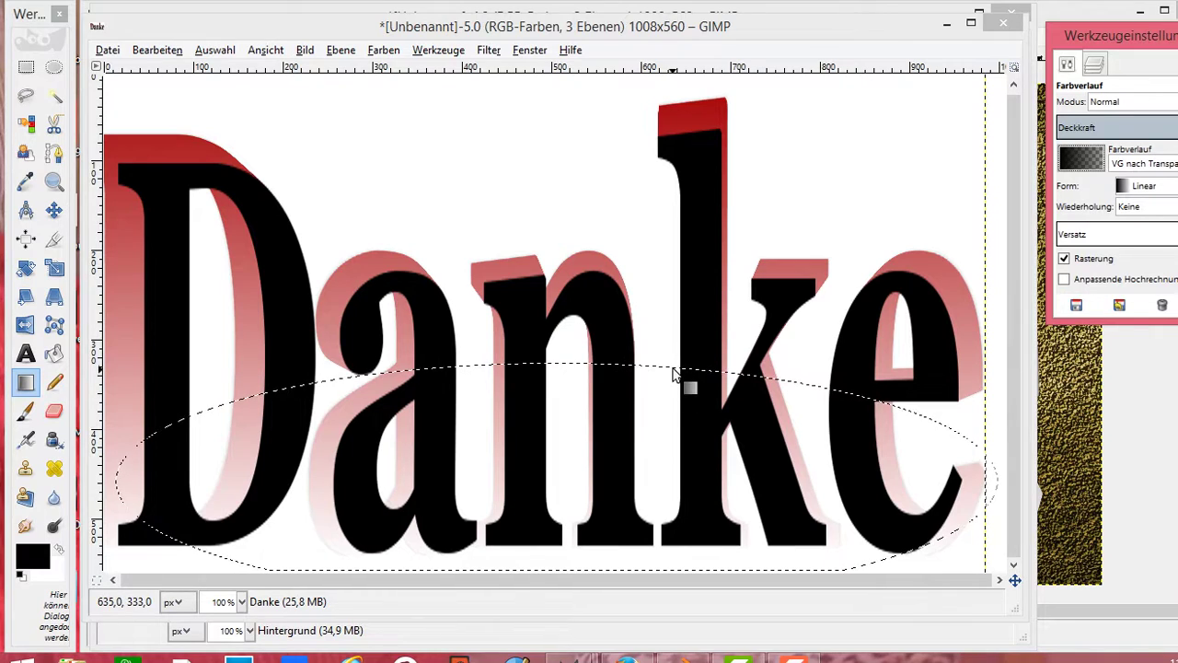
left_click_drag(675, 367, 664, 567)
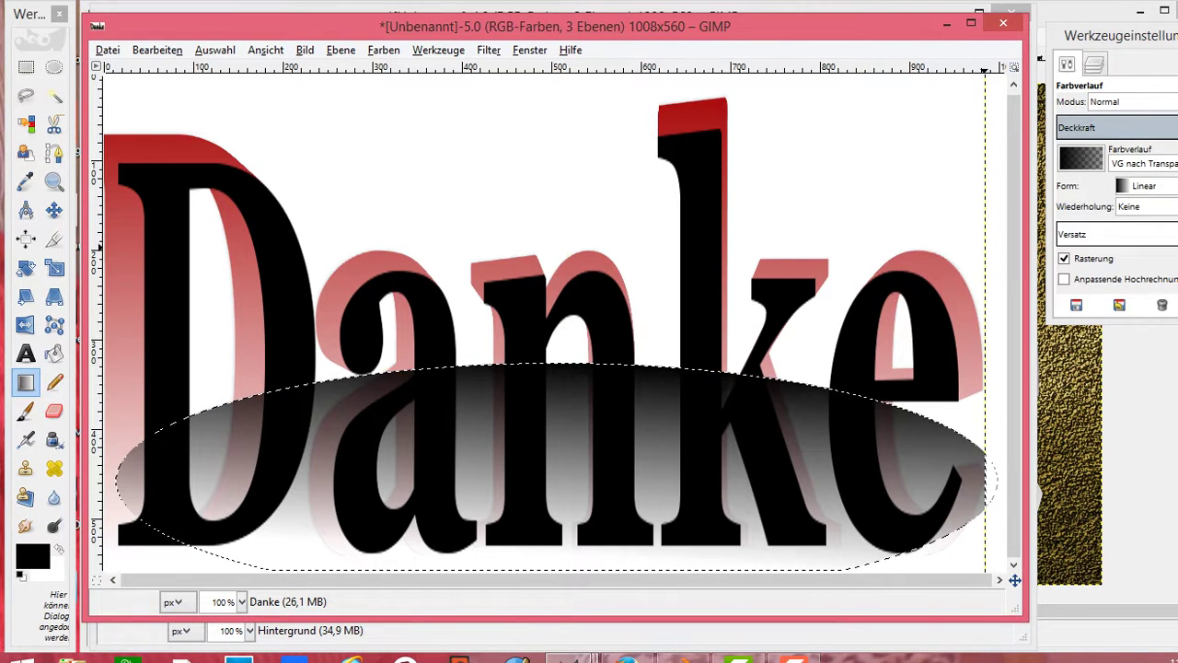
key("Left")
key("Left")
key("Left")
key("Left")
key("Left")
key("Left")
key("Left")
key("Left")
key("Left")
key("Left")
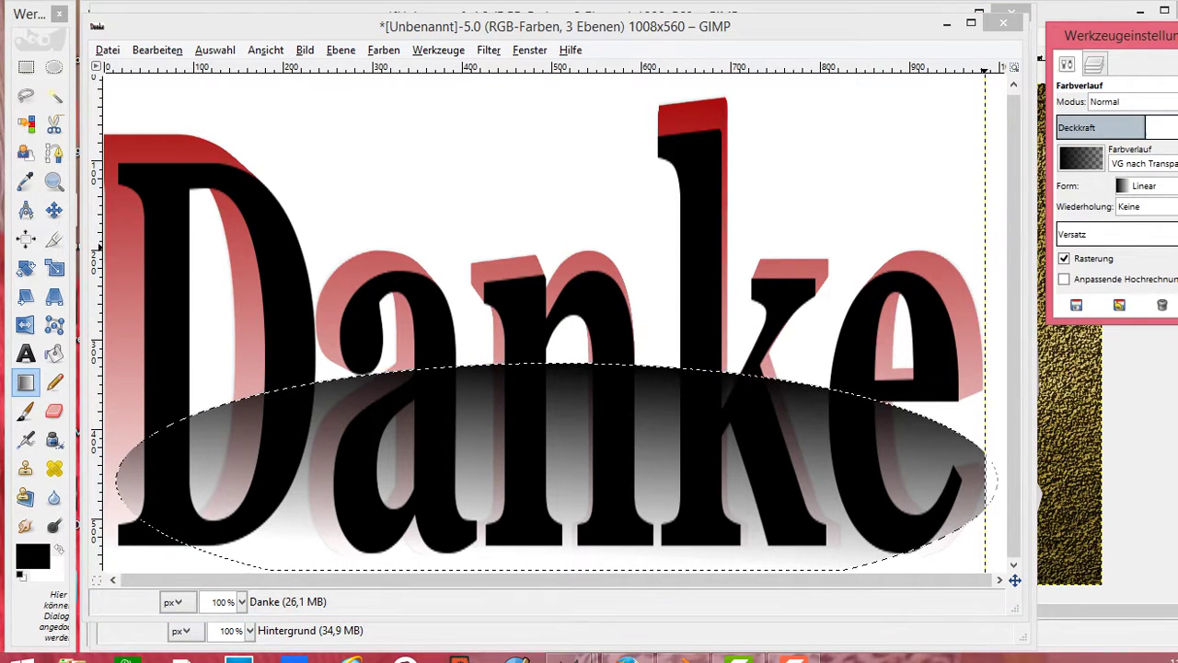
key("Right")
key("Right")
key("Right")
key("Right")
key("Right")
key("Right")
key("Right")
key("Right")
key("Right")
key("Right")
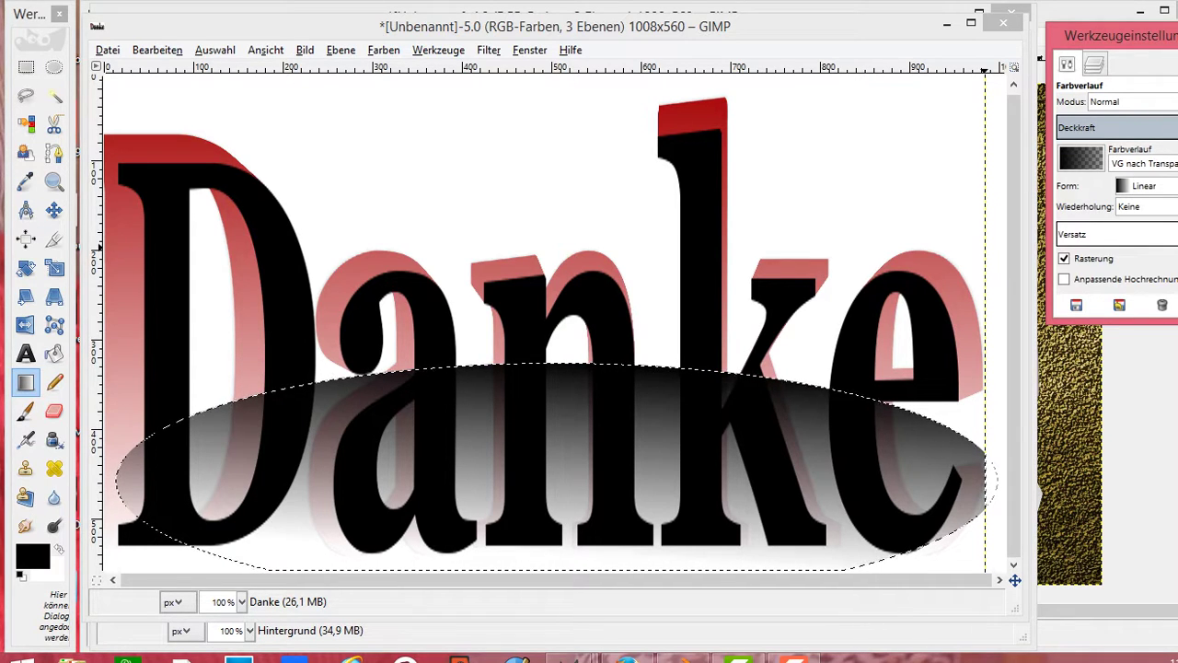
left_click_drag(874, 260, 868, 197)
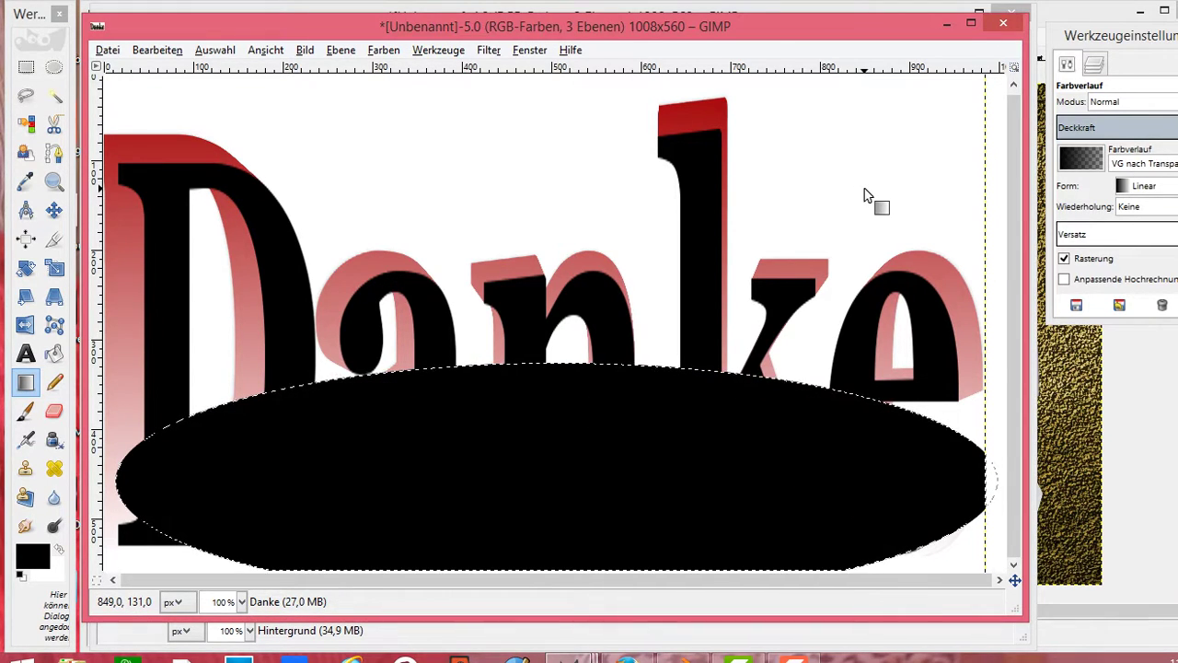
left_click(157, 51)
left_click(166, 66)
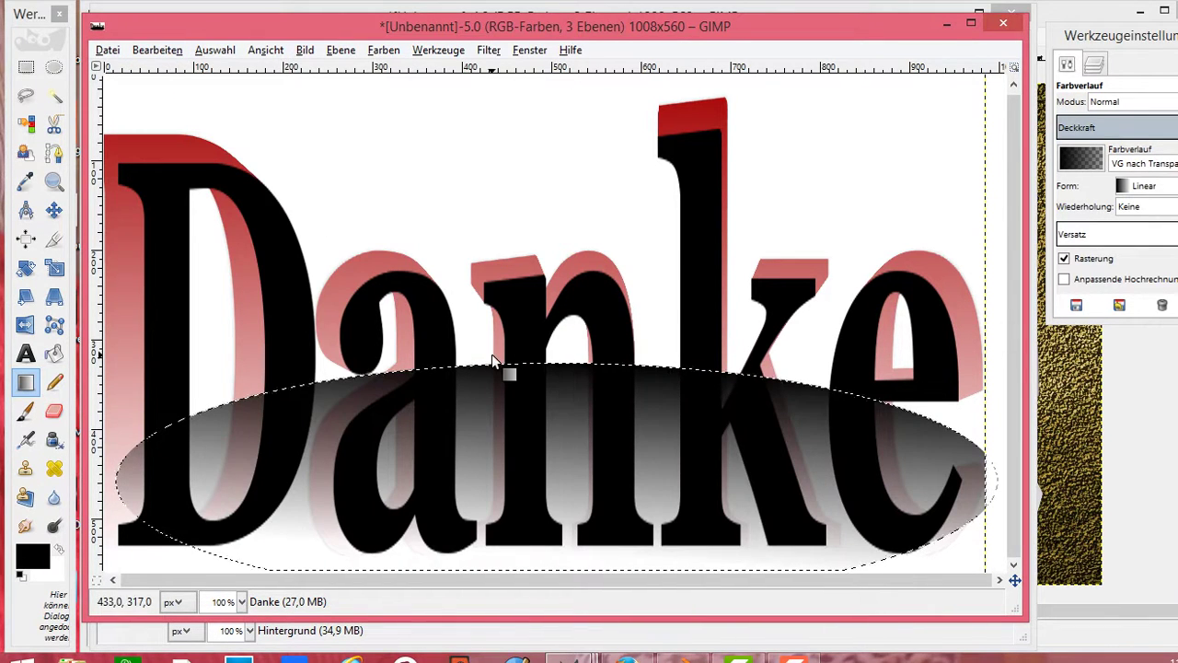
Remove the selection and select the Hintergrund layer.
left_click(226, 51)
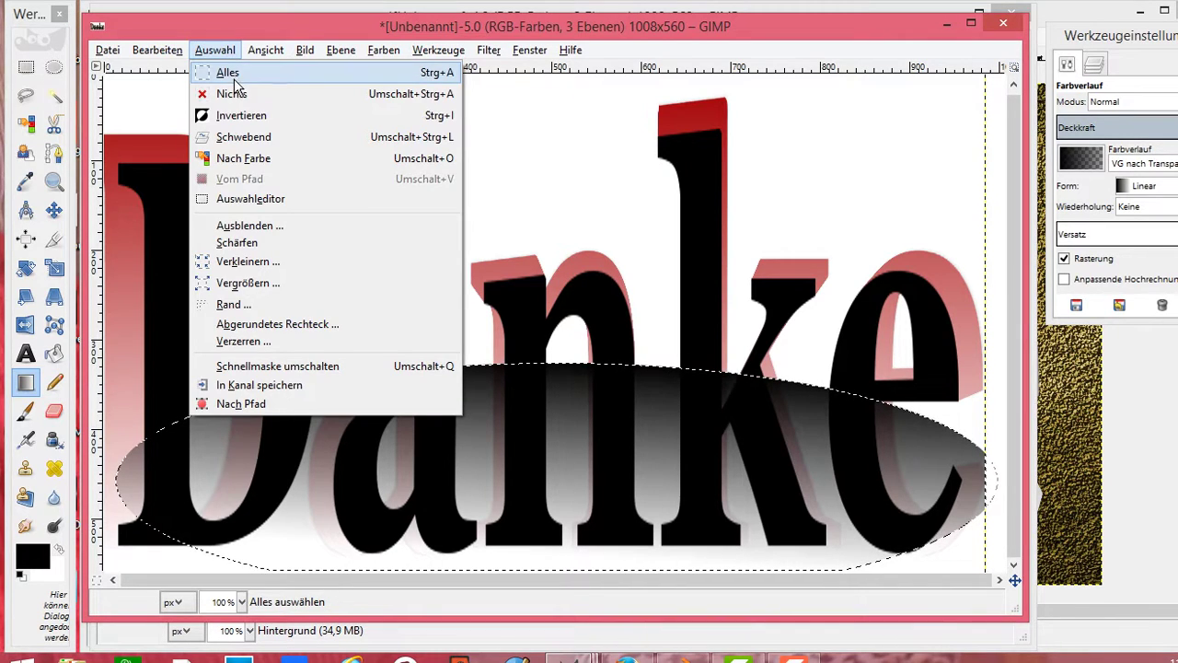
left_click(235, 95)
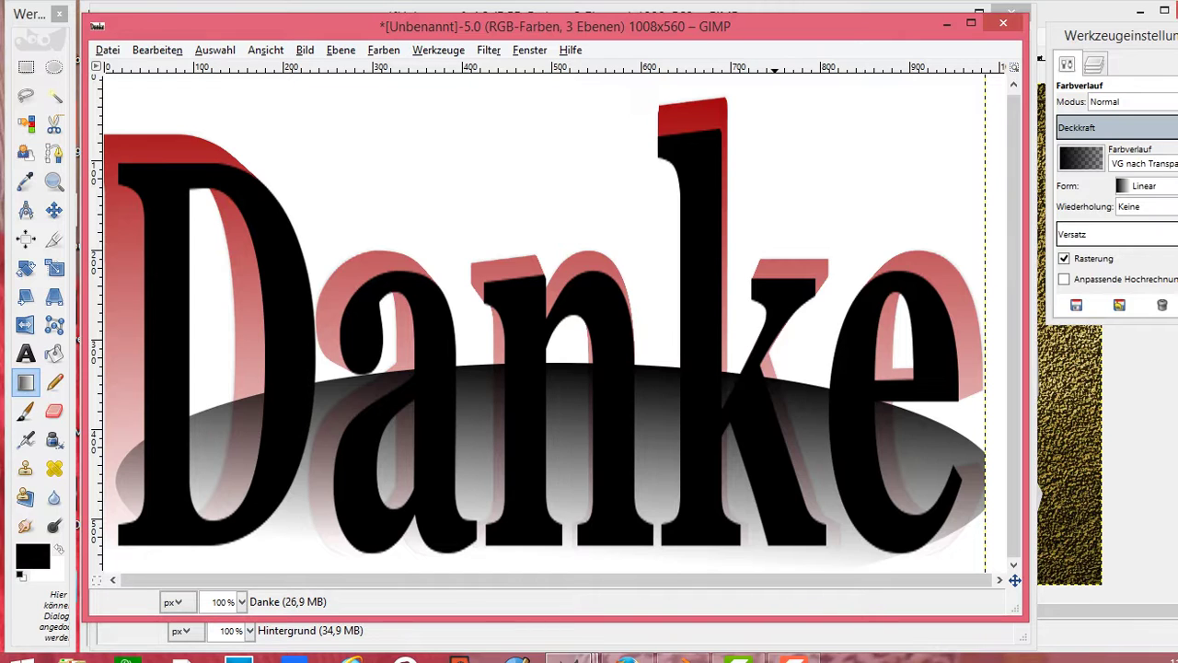
left_click(1099, 66)
left_click(1129, 211)
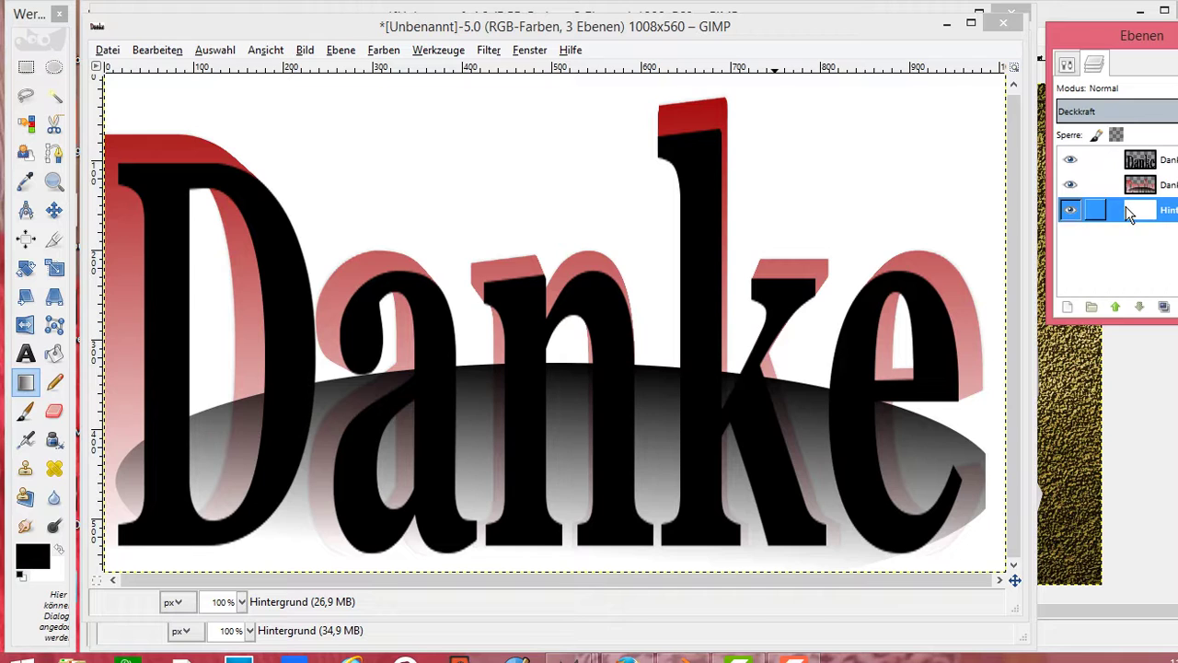
Render Plasma clouds over the white Hintergrund layer behind the Danke text.
left_click(498, 53)
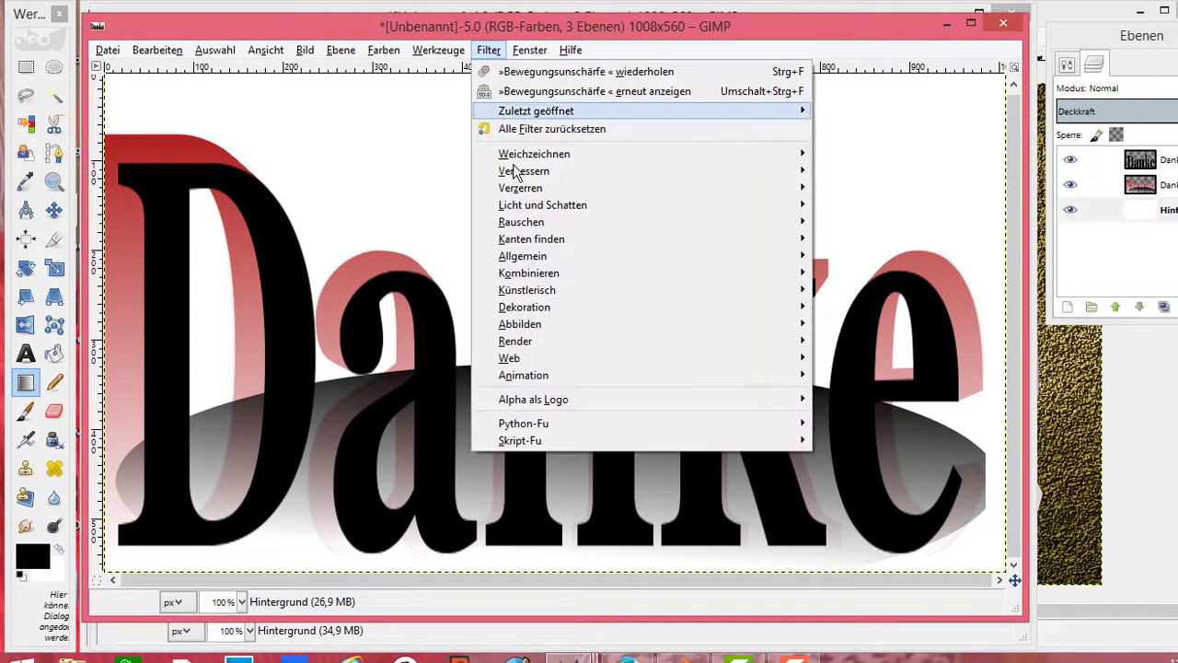
mouse_move(543, 342)
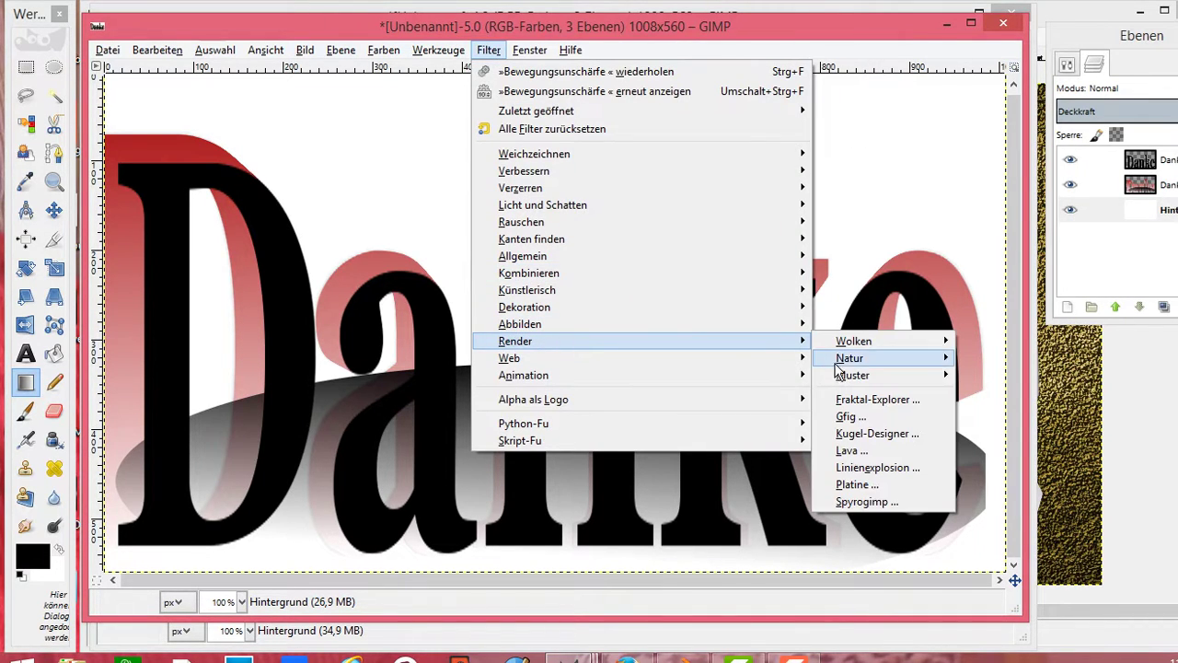
mouse_move(884, 342)
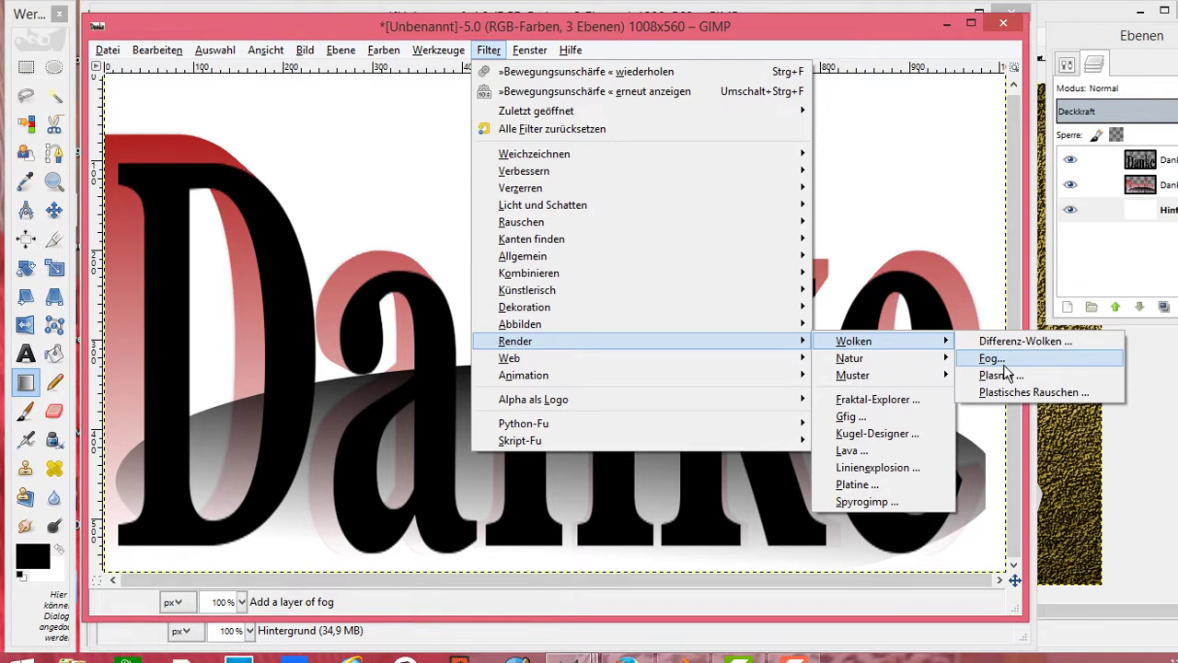
left_click(999, 374)
left_click(654, 474)
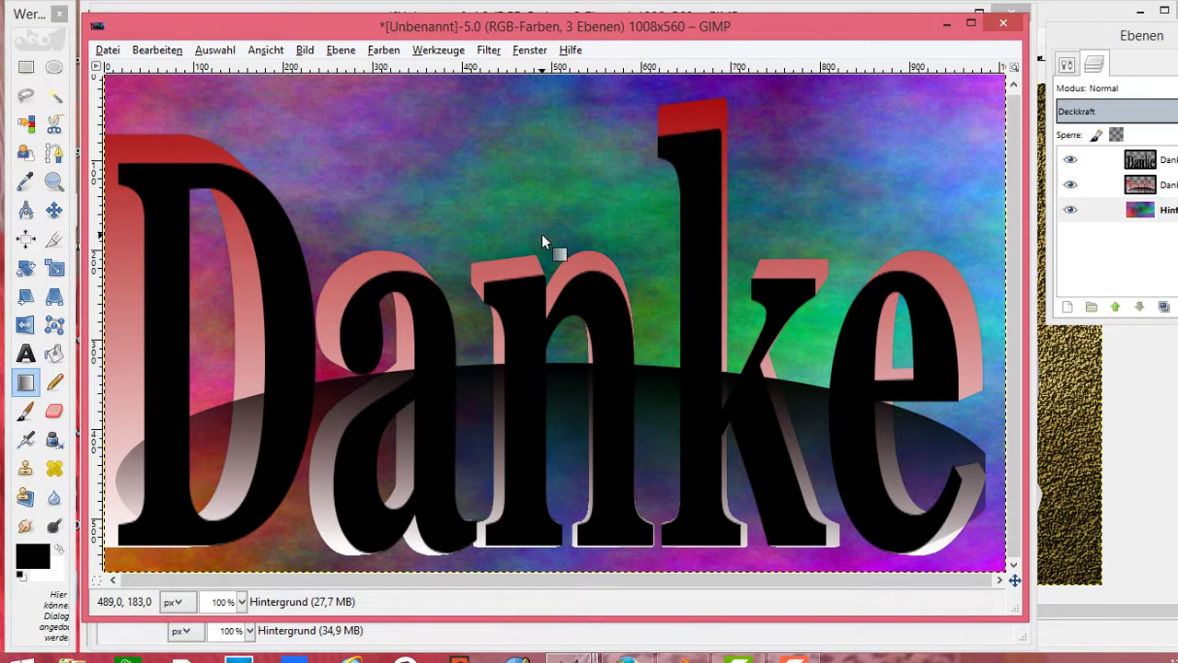
Desaturate the plasma background to greyscale using the Luminosity method.
left_click(383, 50)
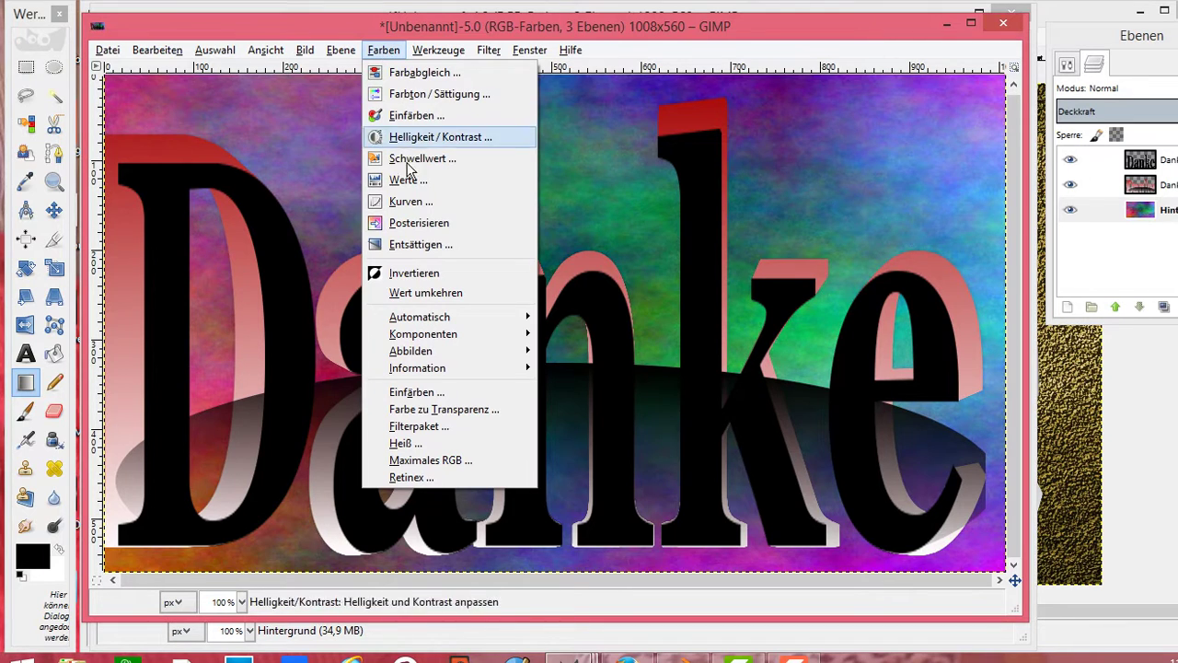
left_click(427, 243)
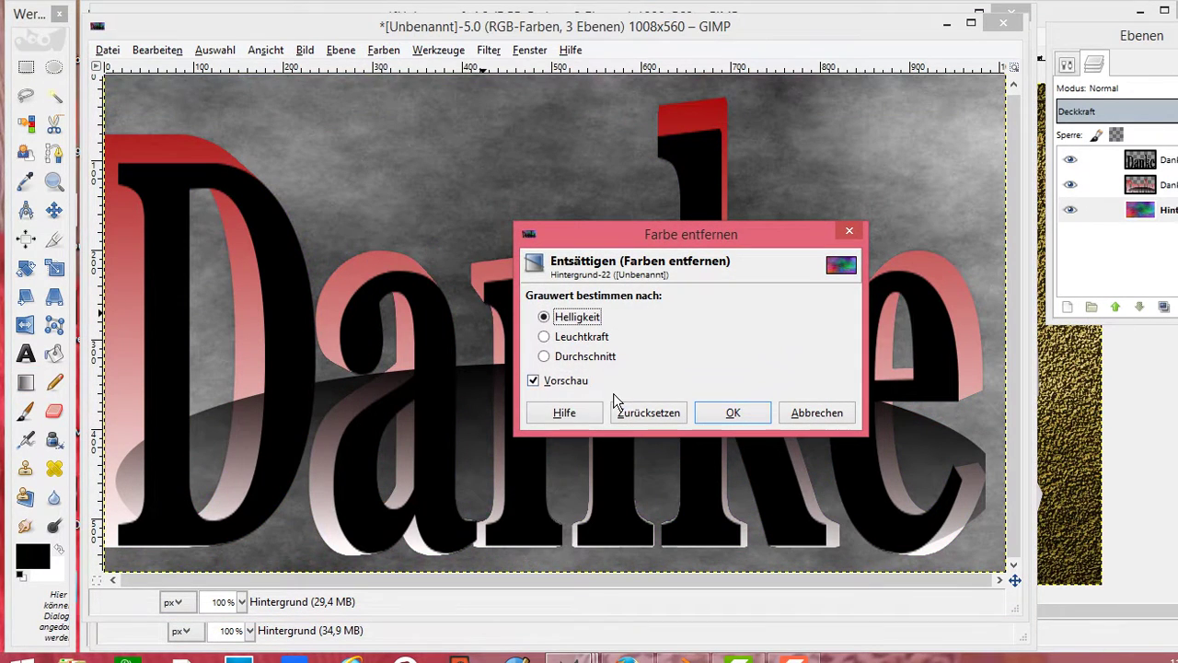
left_click(544, 358)
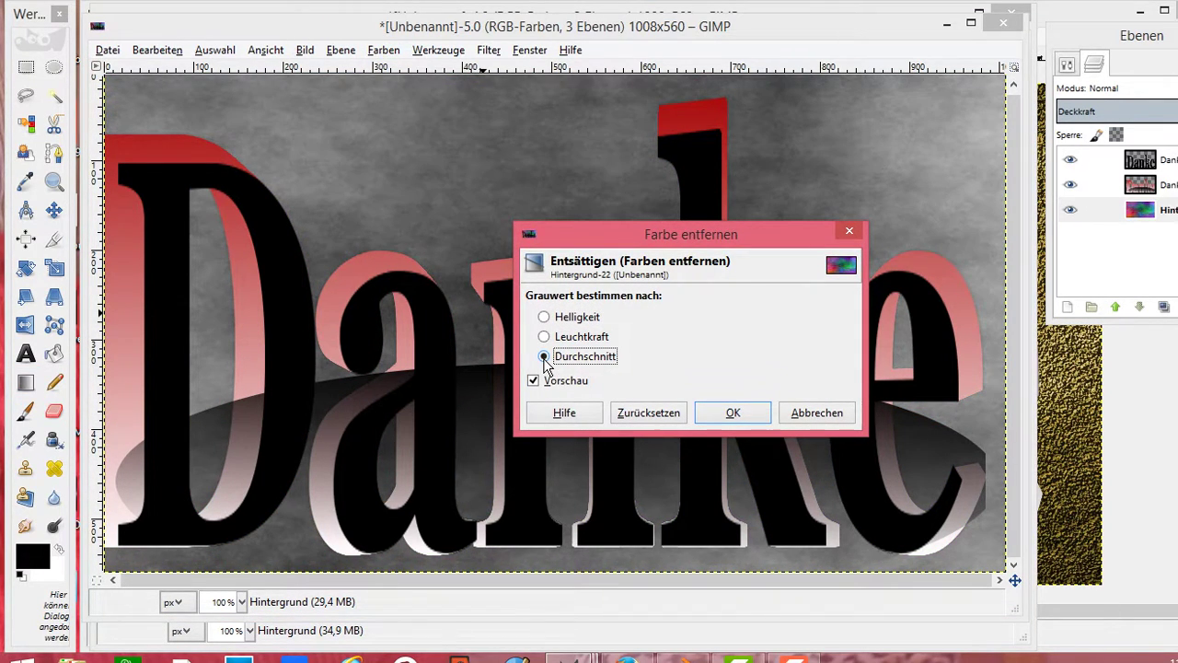
left_click(544, 337)
left_click(716, 414)
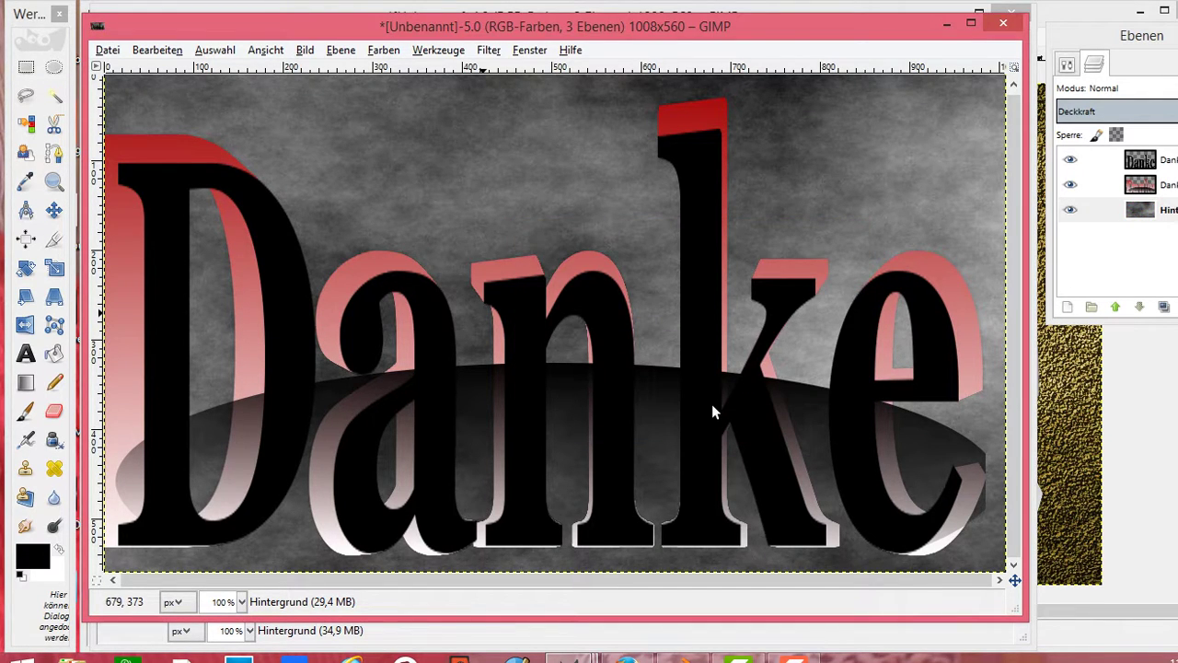
left_click(485, 51)
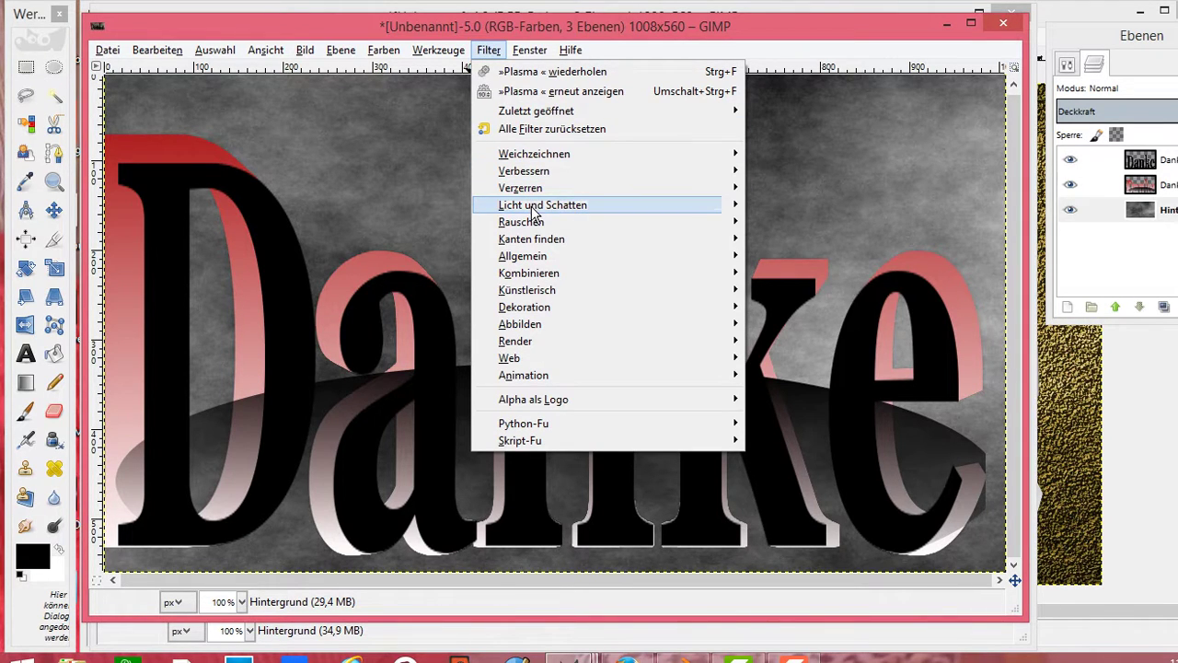
Apply Lighting Effects with [Unbenannt]-5/Hintergrund-22 as the bump map for a stone texture.
mouse_move(536, 206)
left_click(799, 221)
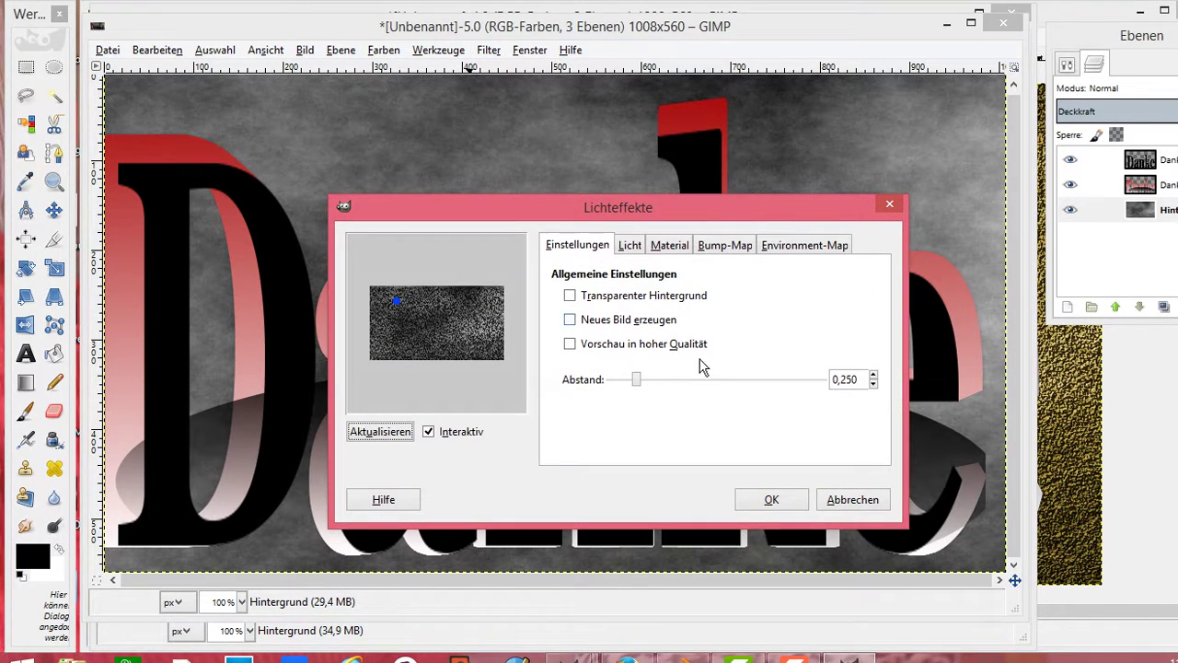
left_click(672, 249)
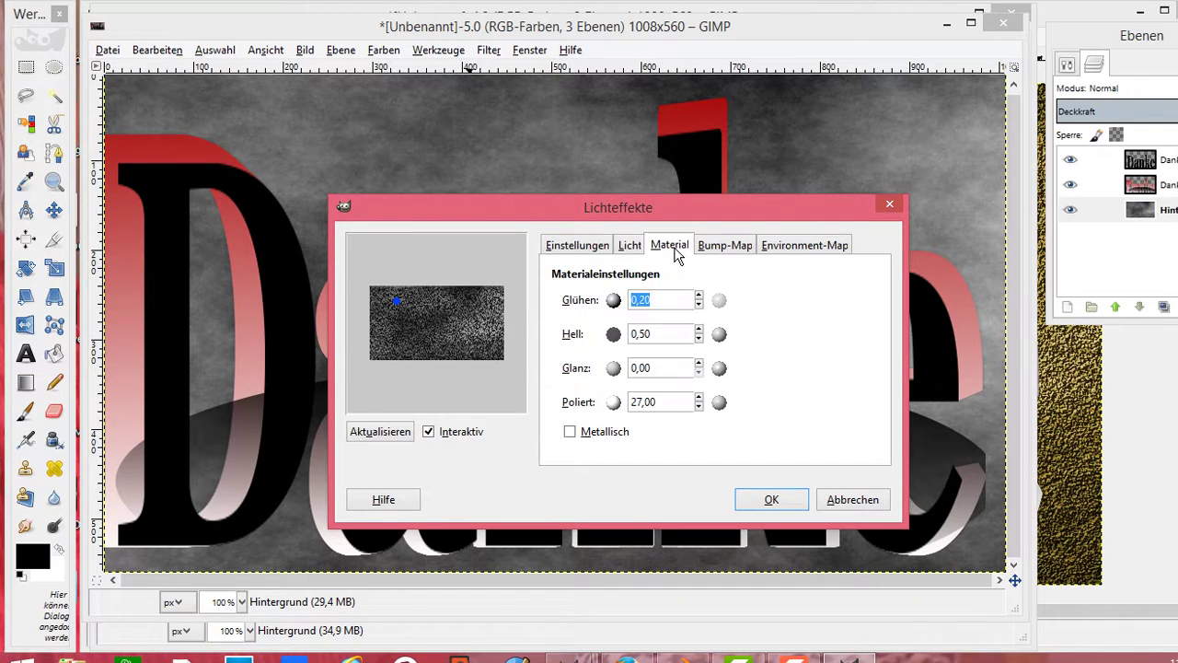
left_click(736, 245)
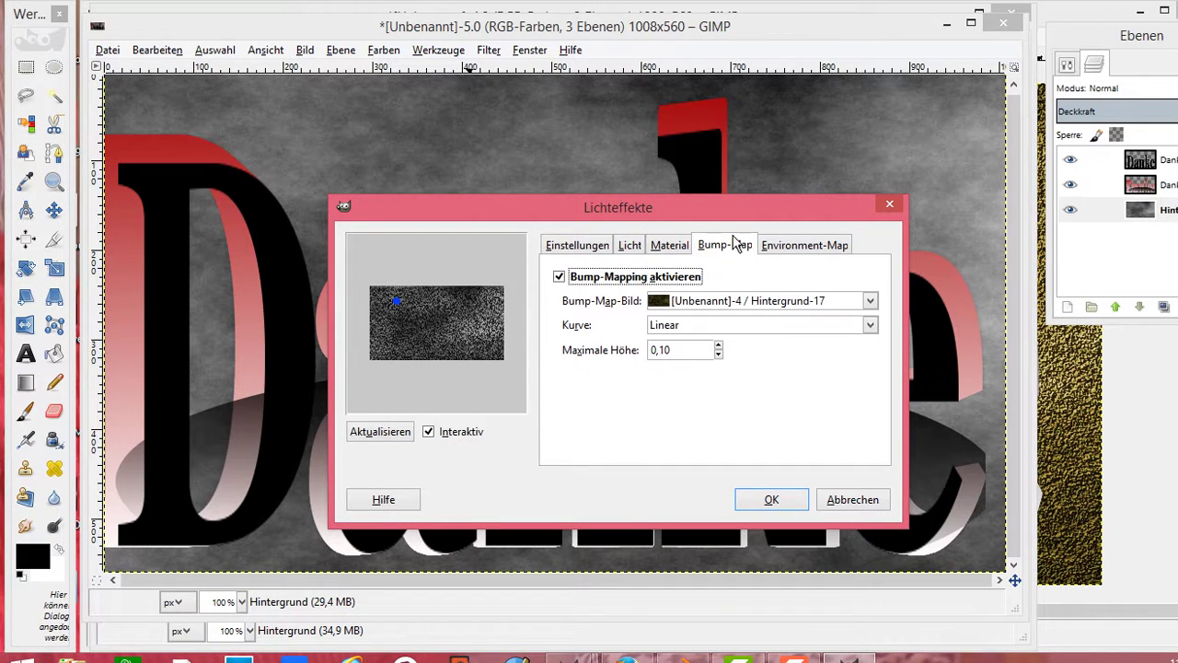
left_click(870, 302)
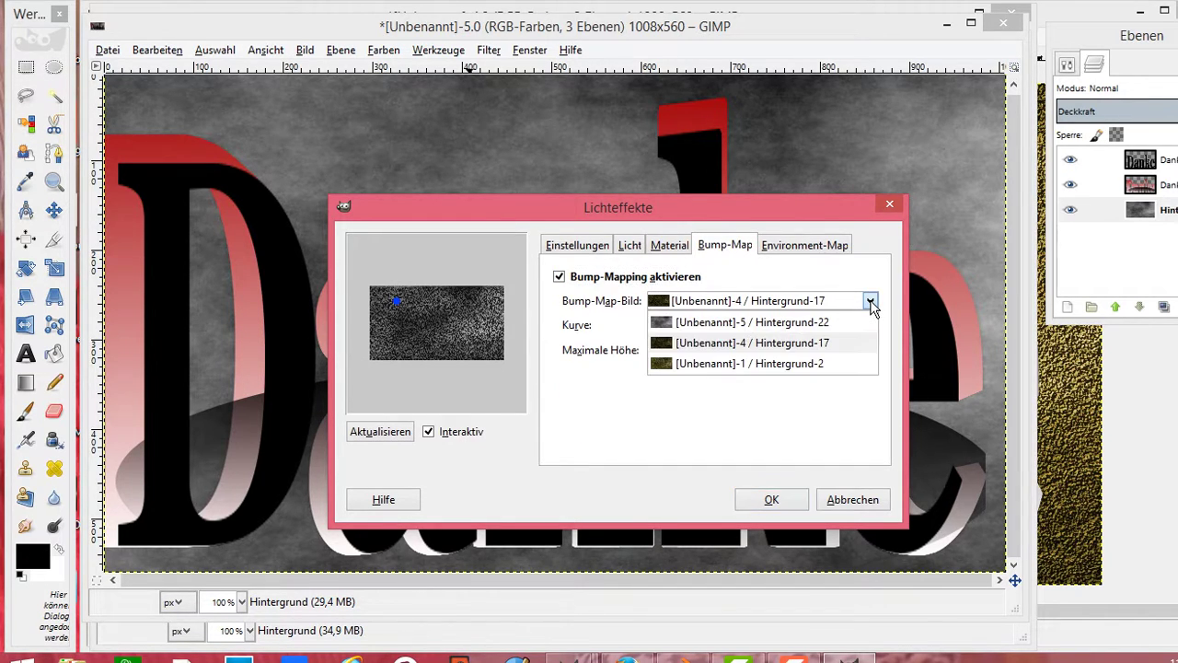
left_click(827, 323)
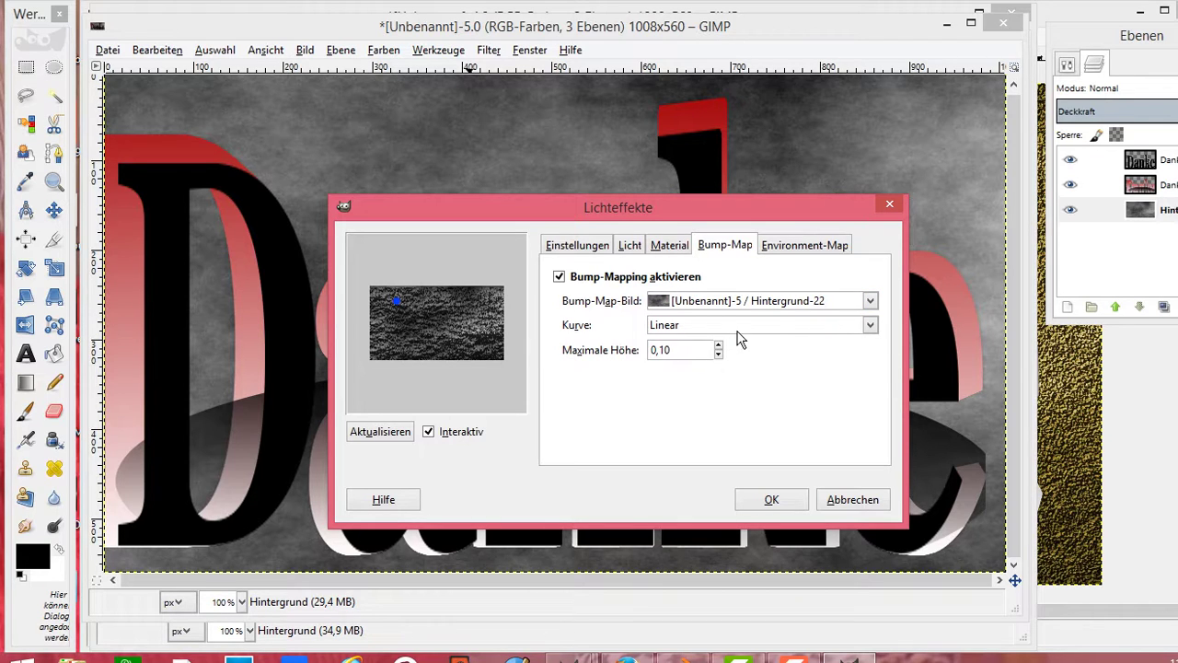
left_click(772, 499)
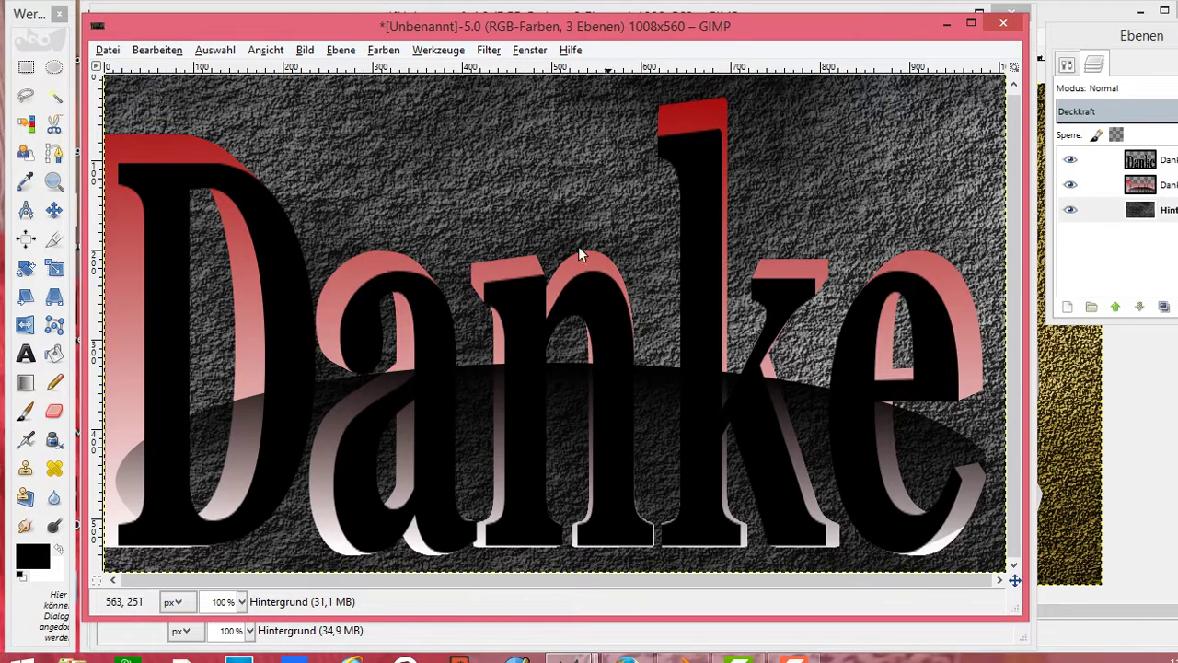
Colorize the stone background olive green: hue 64, saturation 50, lightness 0.
left_click(381, 52)
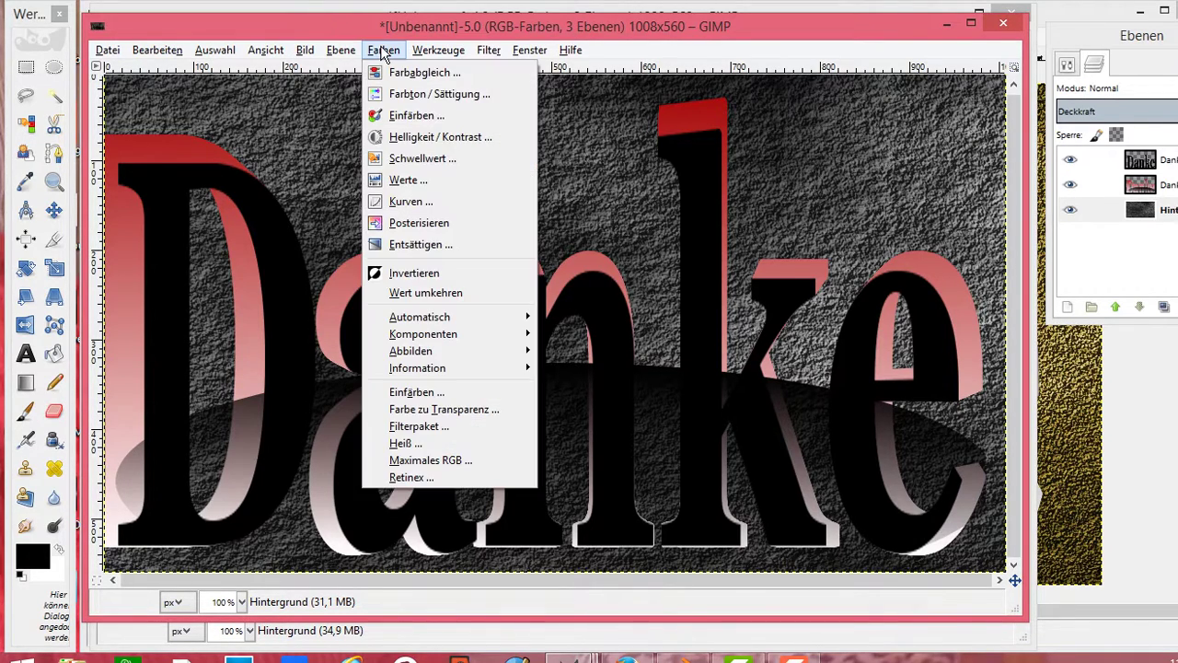
left_click(408, 115)
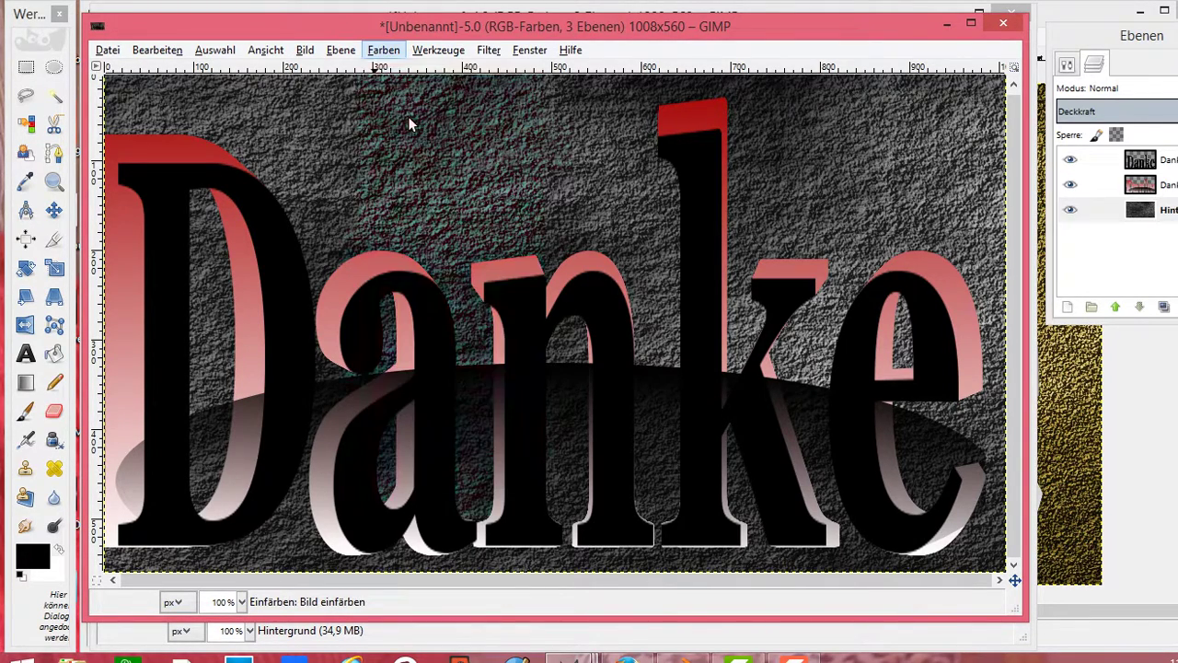
left_click_drag(812, 548, 742, 553)
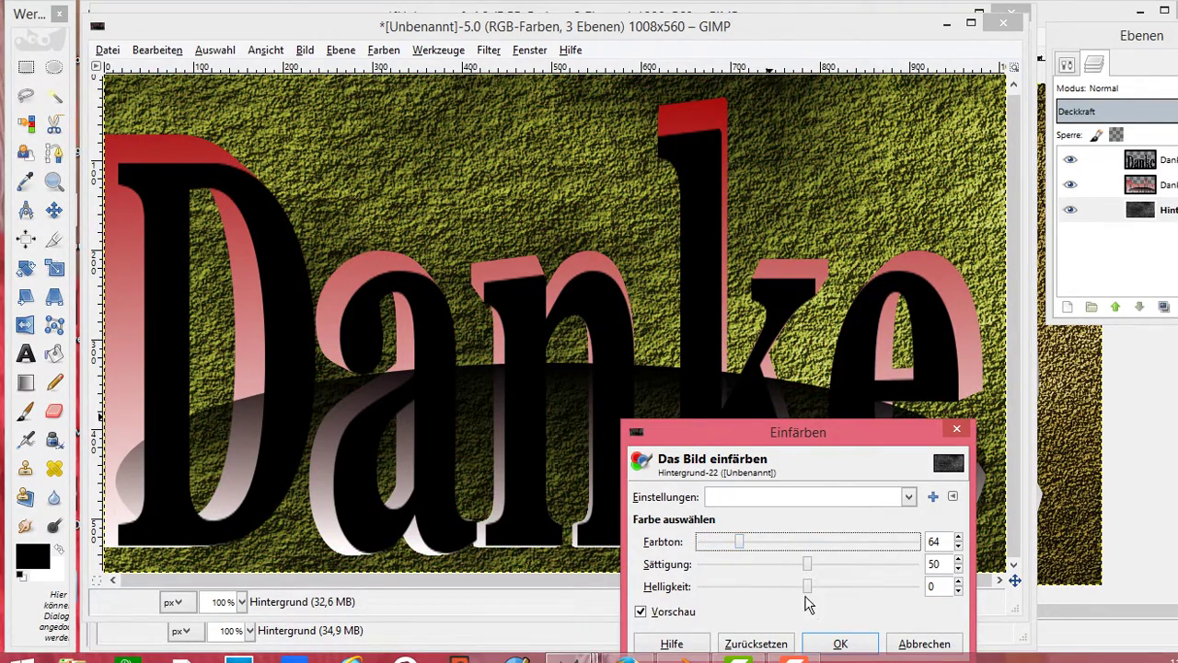
left_click(834, 639)
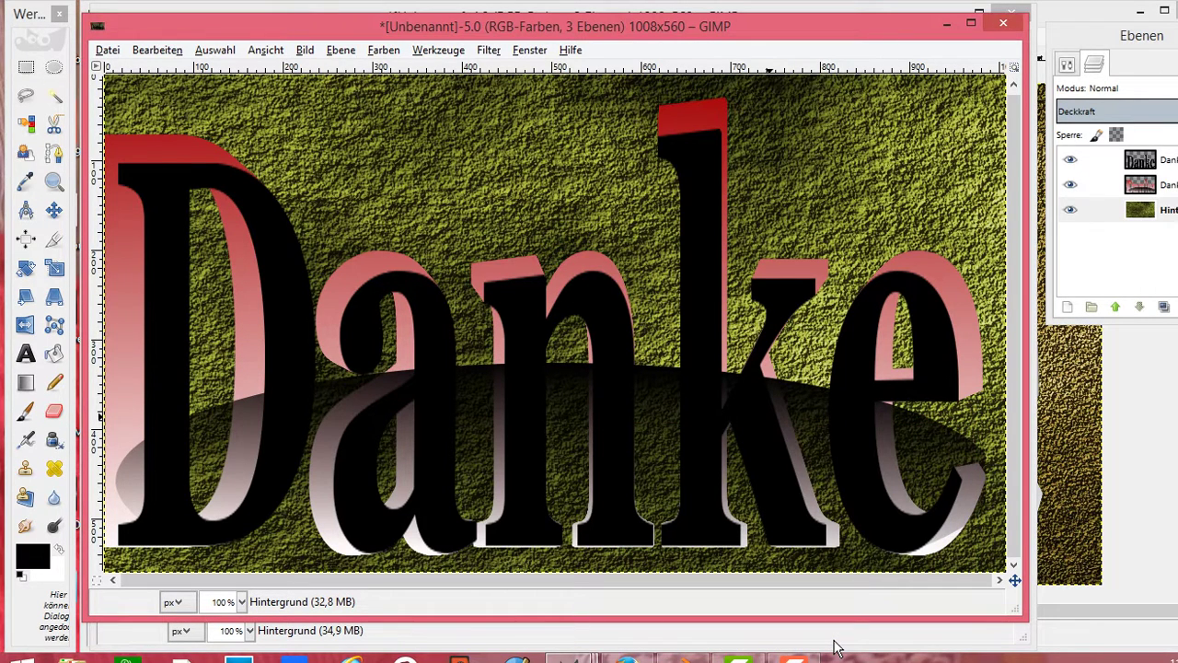